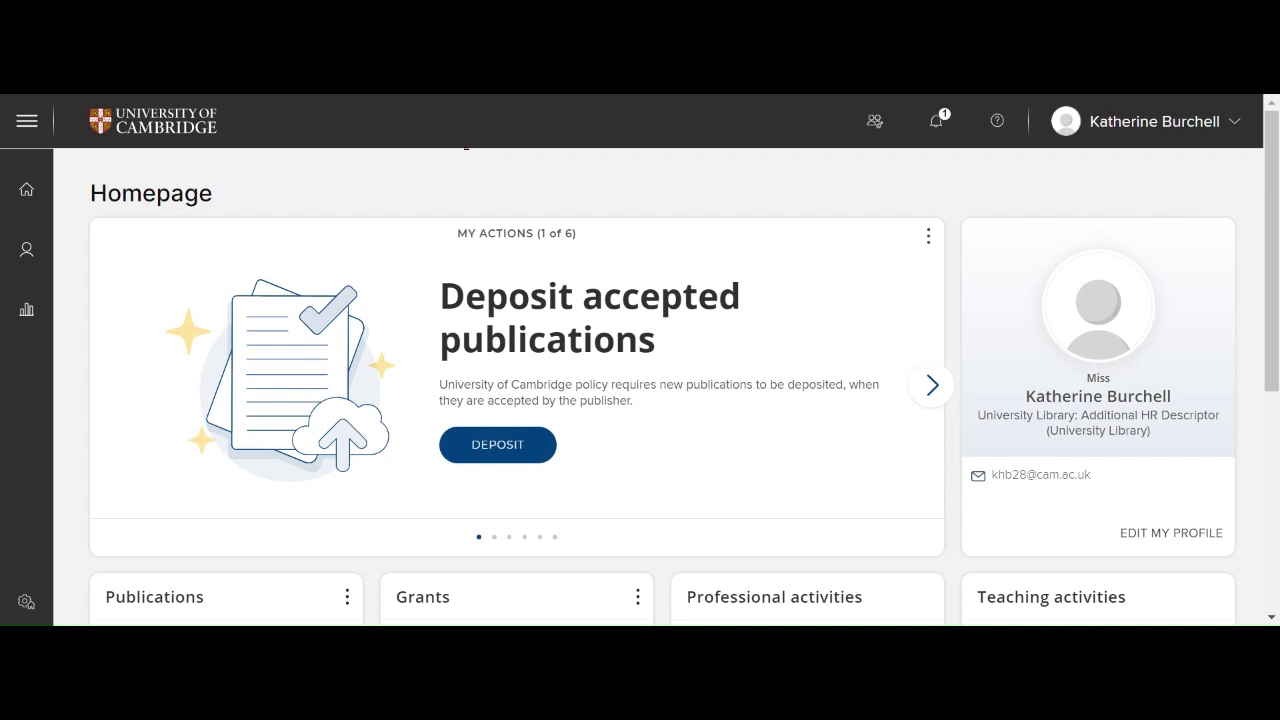
Step: Scroll down the homepage to bring the Publications card into view
scroll(640, 400, "down", 3)
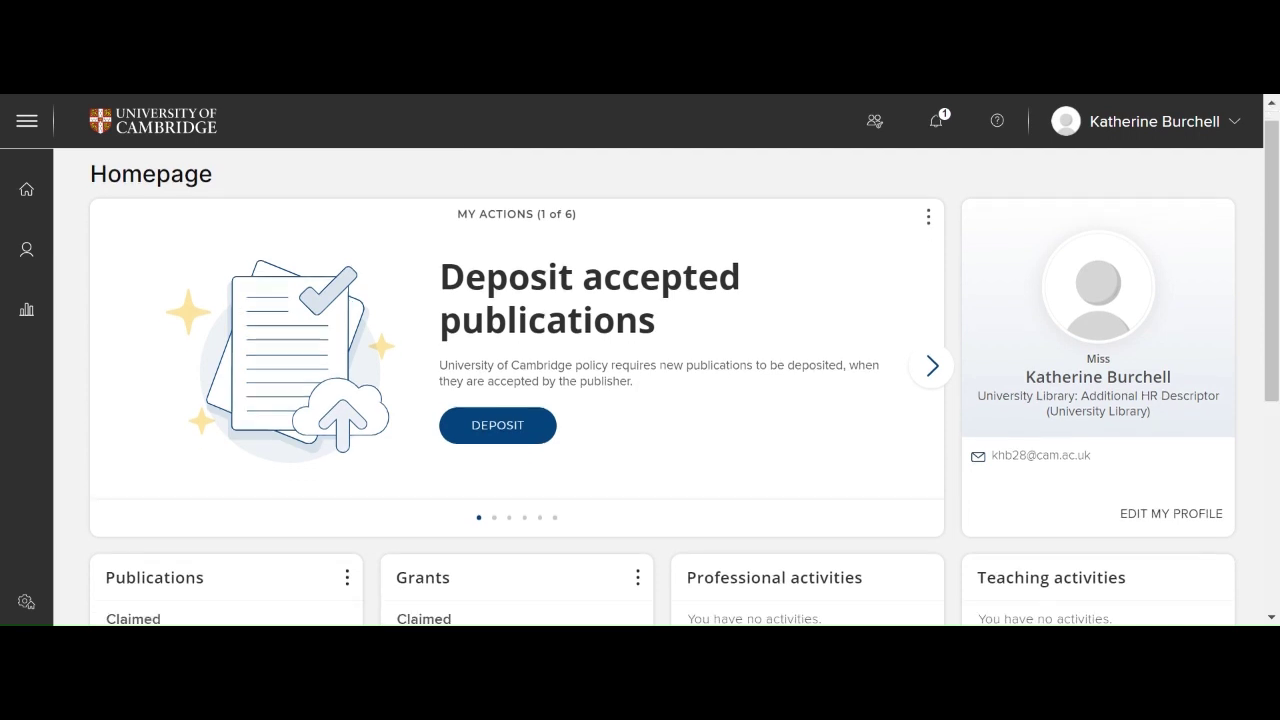
scroll(640, 400, "down", 1)
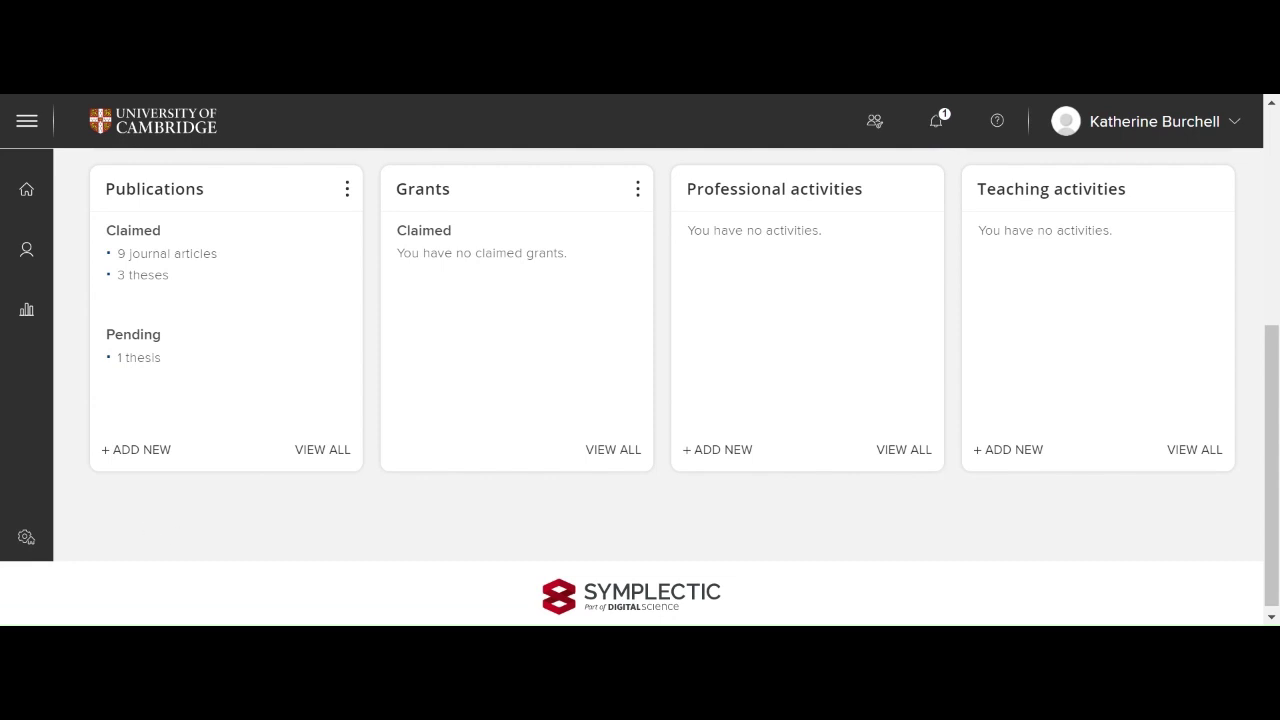
Step: Start a new publication and choose Thesis as its type
left_click(138, 455)
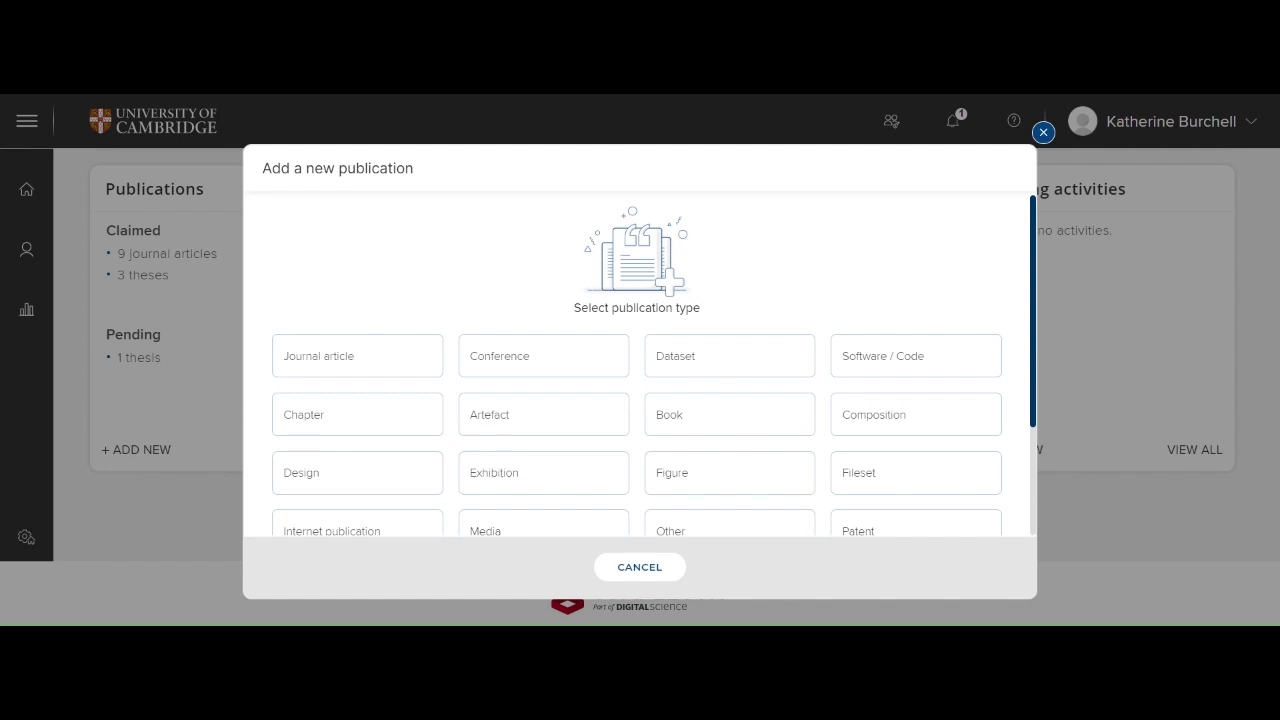
scroll(655, 364, "down", 3)
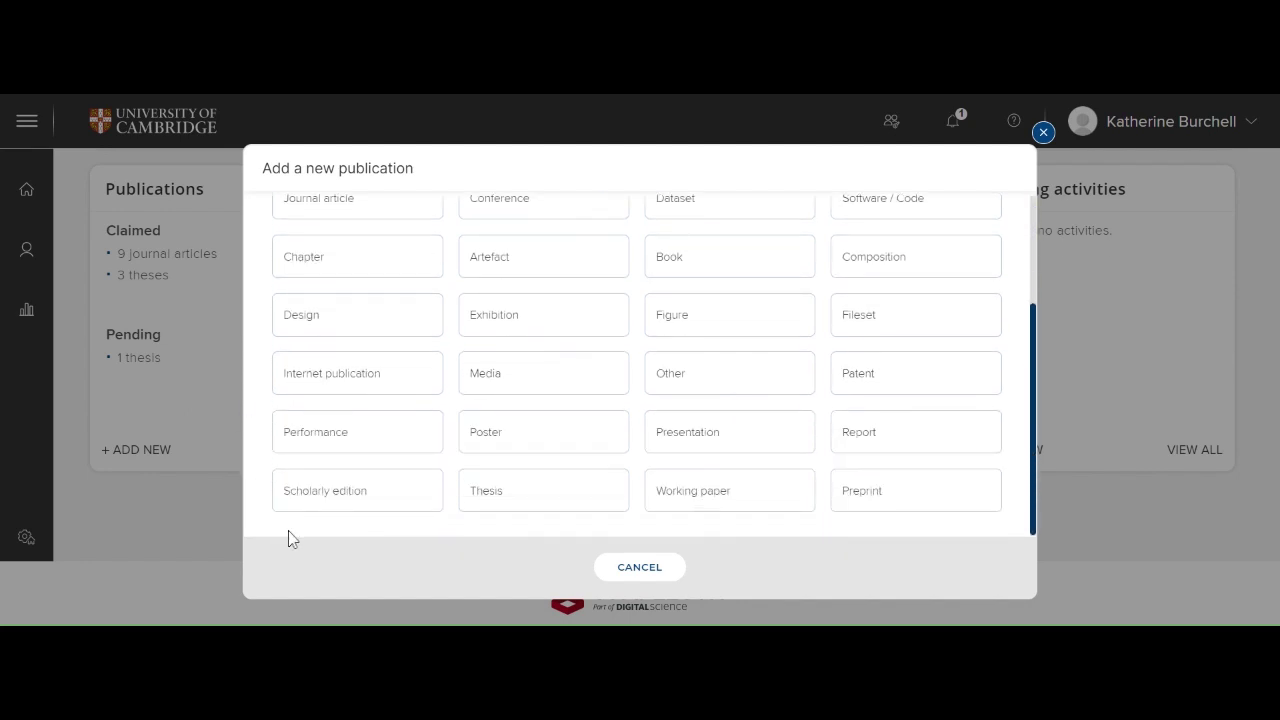
left_click(527, 507)
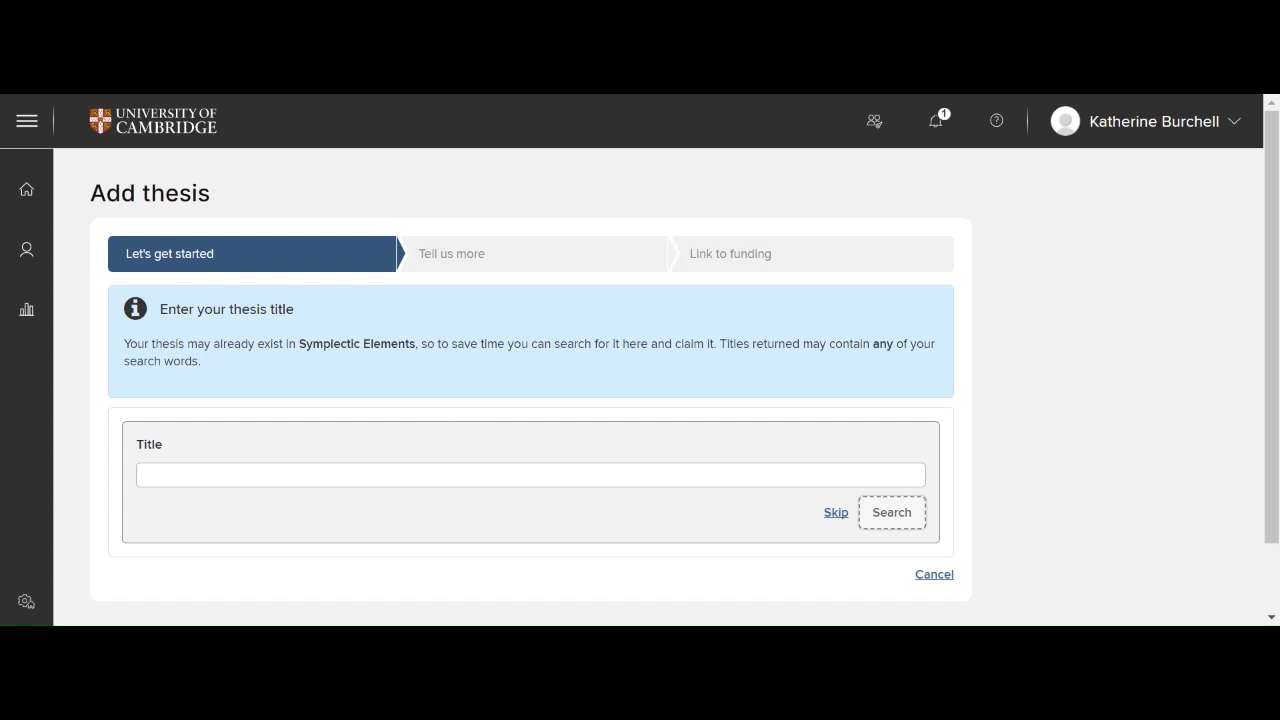
Step: Enter the test thesis title in the Title field
left_click(300, 475)
type("Ka")
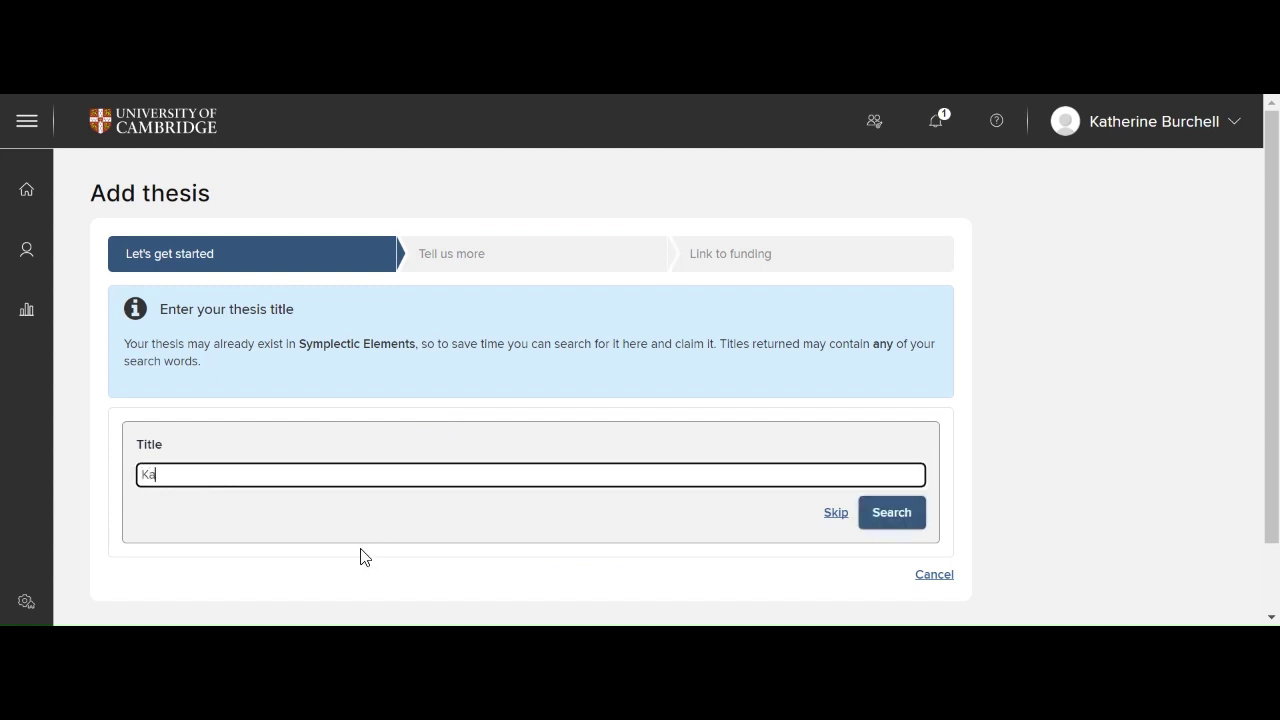
type("therine thesis for test")
Step: Skip the existing-thesis search and scroll down to the privacy and relationship options
left_click(832, 518)
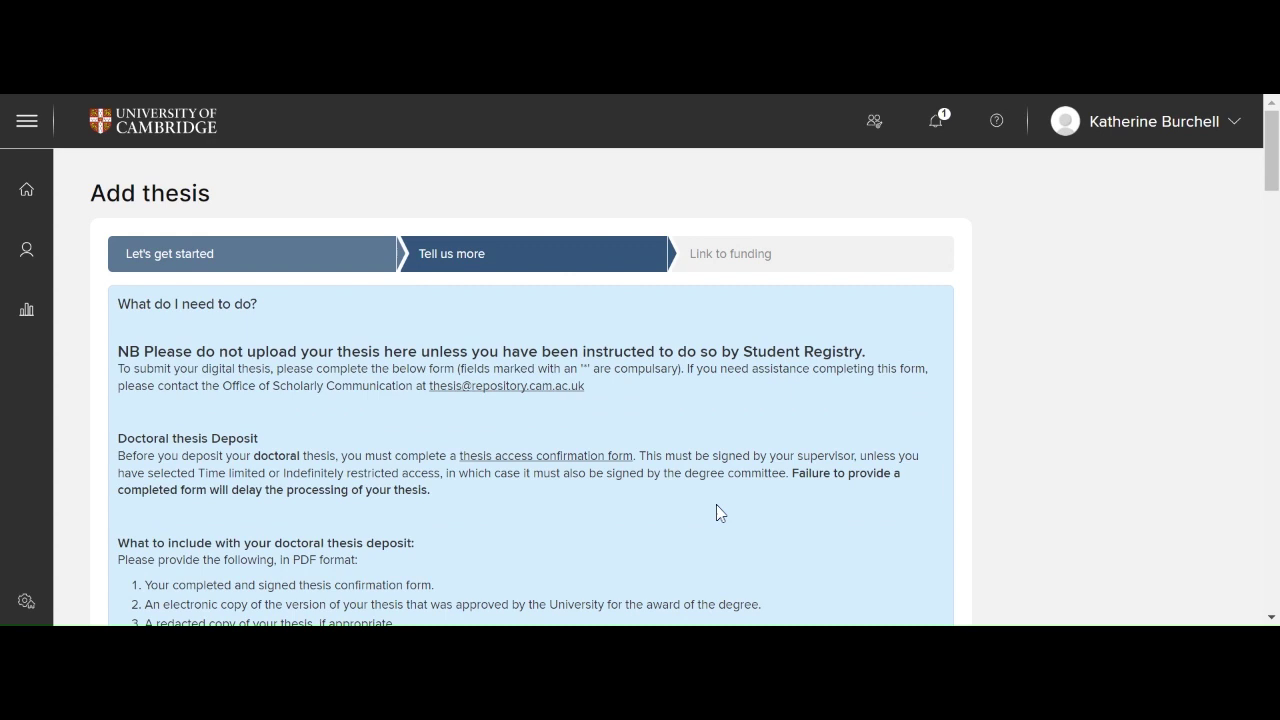
scroll(1112, 390, "down", 1)
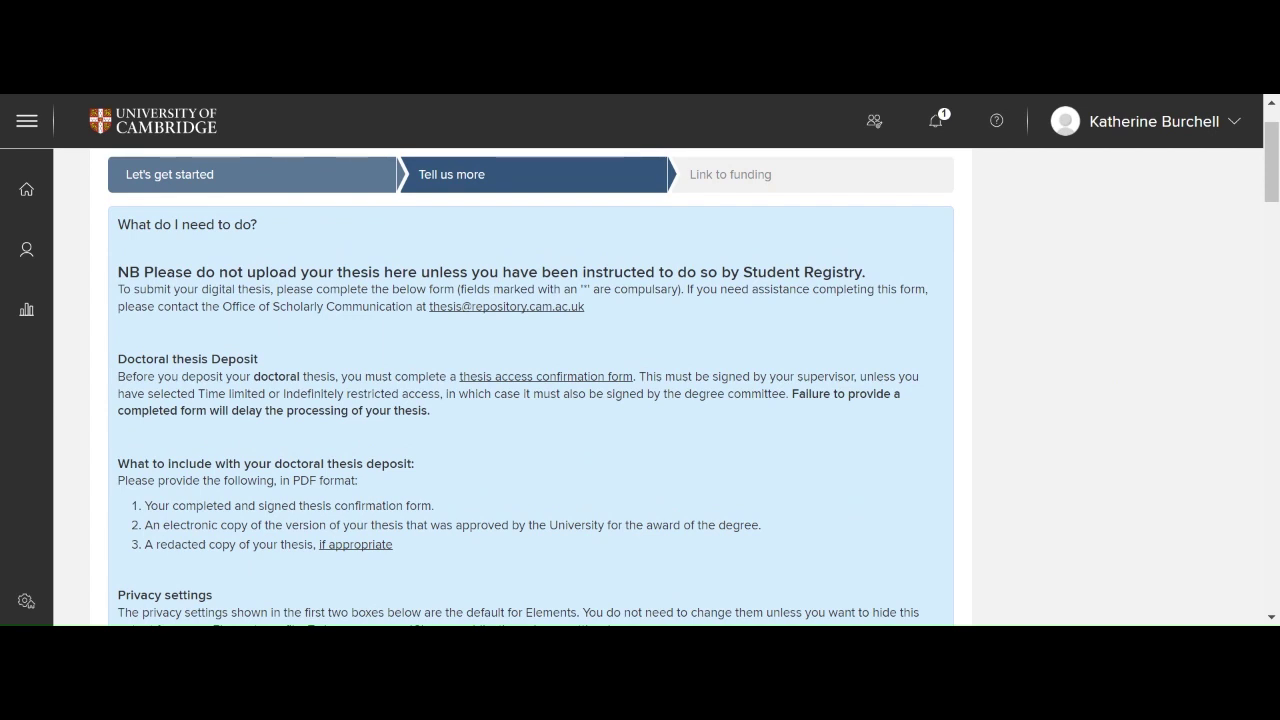
scroll(1063, 388, "down", 1)
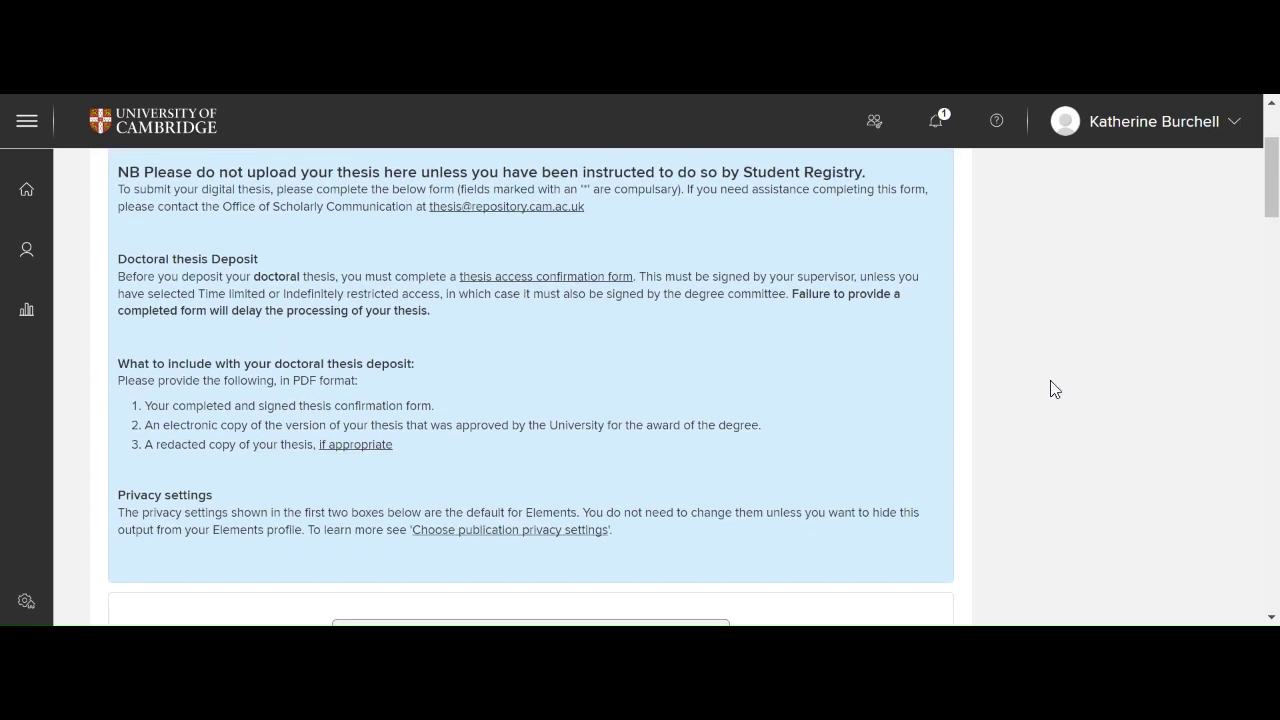
scroll(1050, 389, "down", 1)
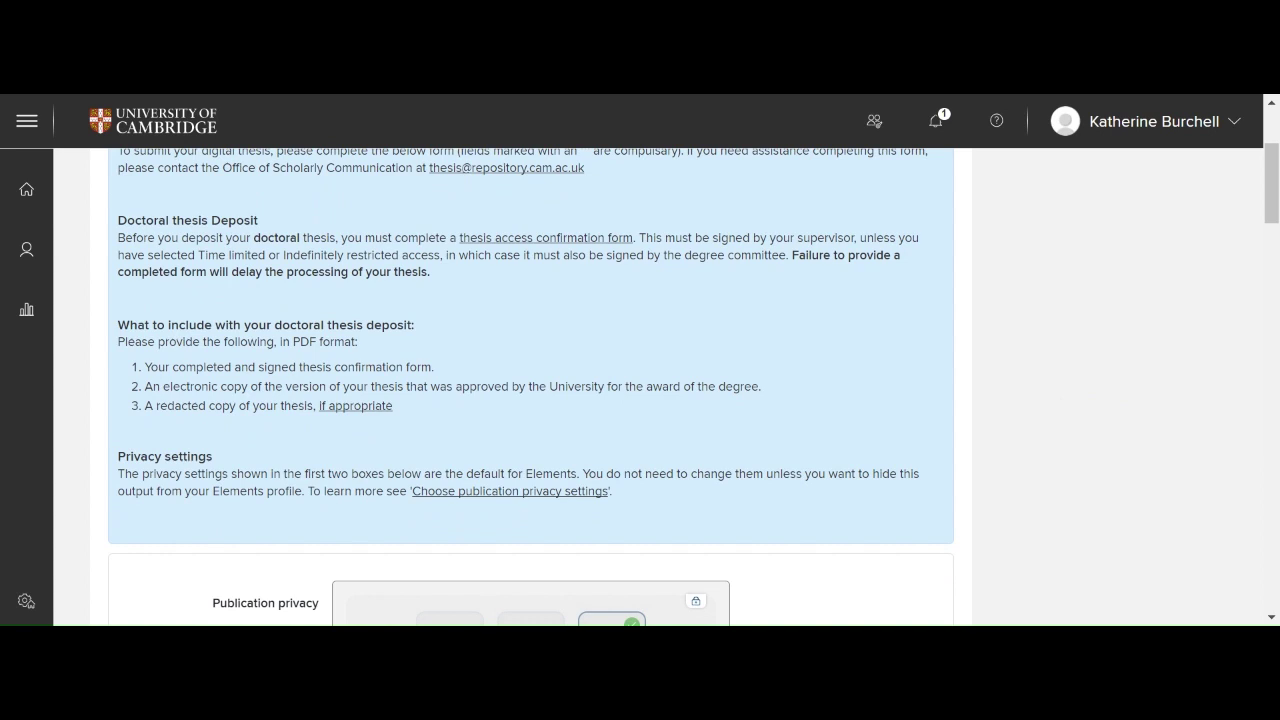
scroll(531, 387, "down", 1)
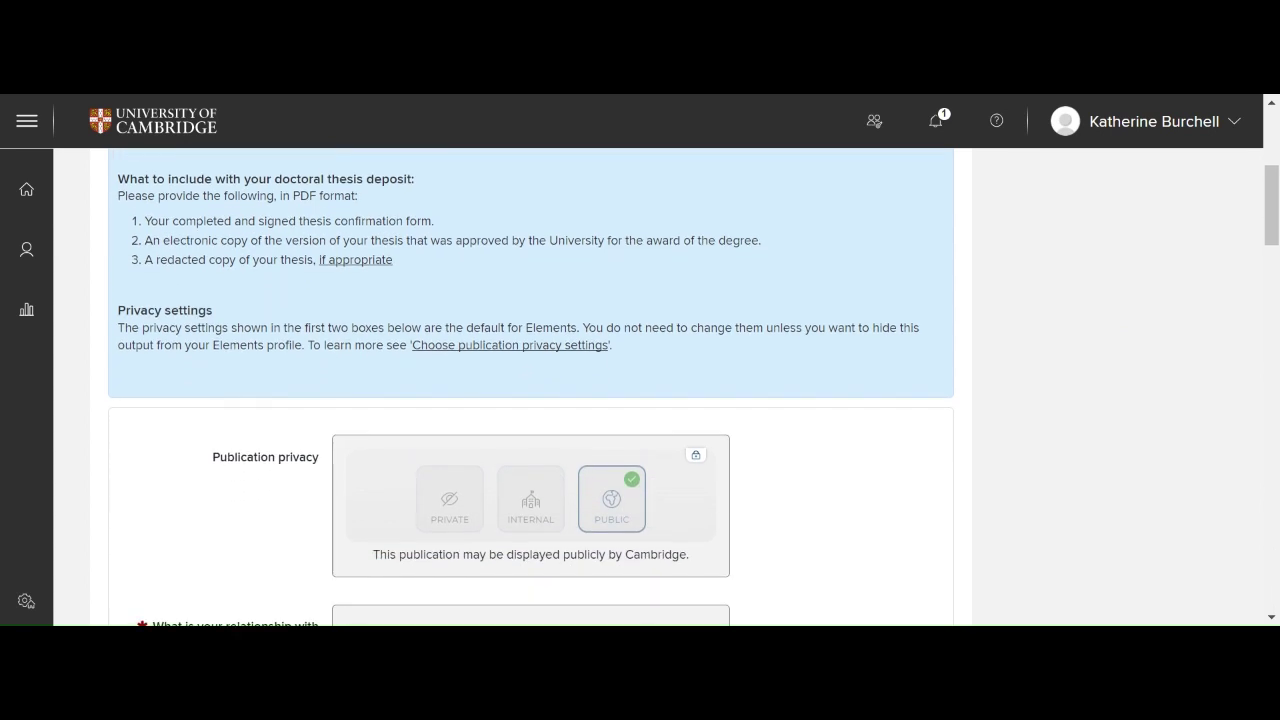
scroll(531, 387, "down", 2)
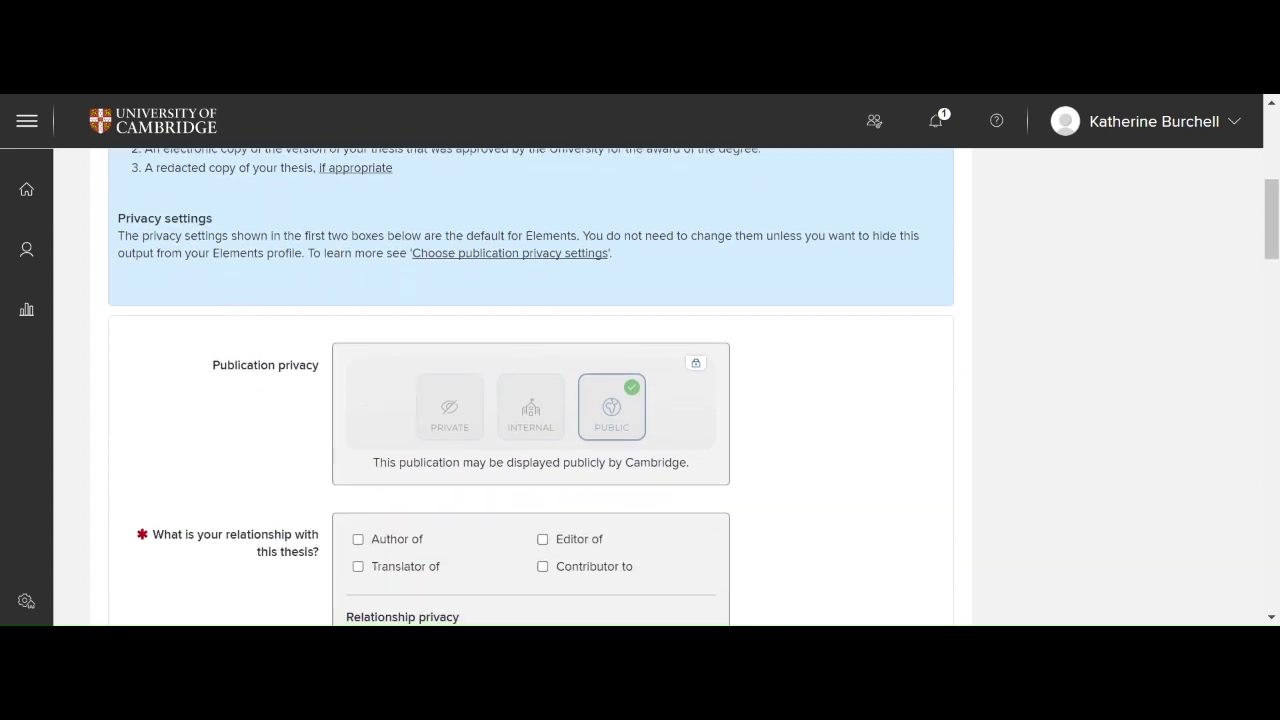
scroll(531, 387, "down", 1)
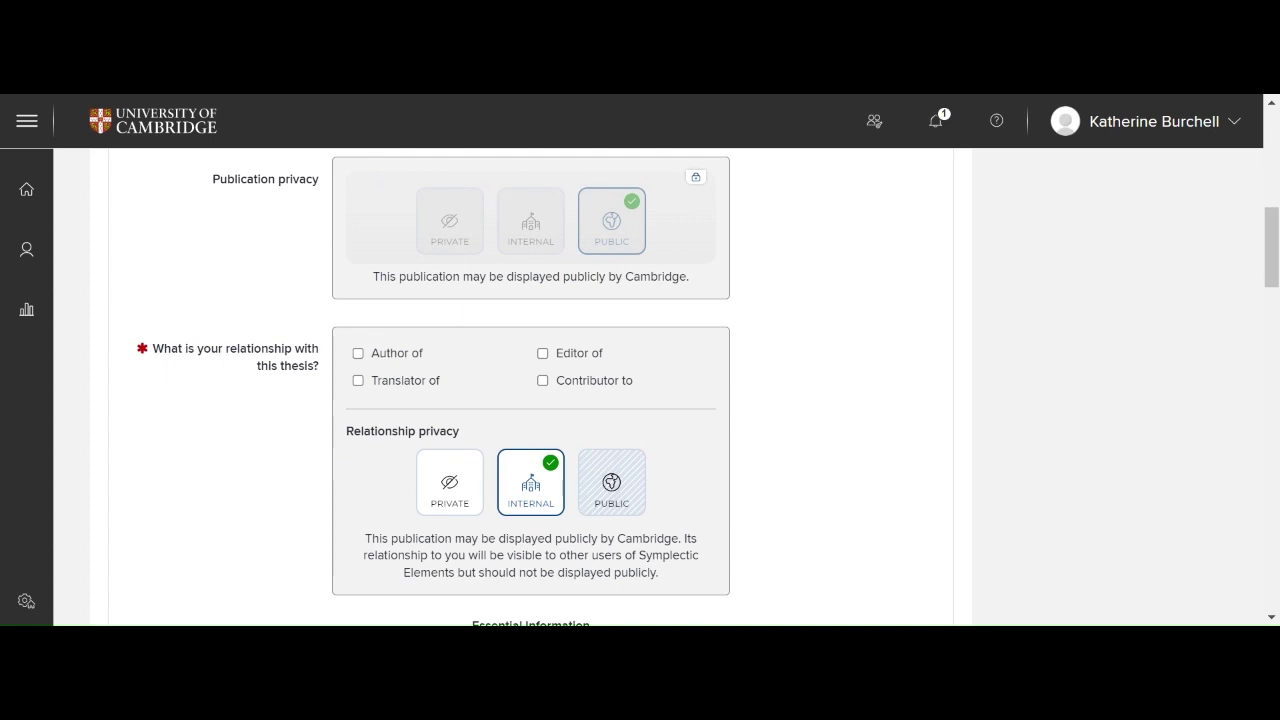
Step: Tick Author of, enter the external email address, and set awarding institution to University of Cambridge
left_click(358, 354)
scroll(189, 438, "down", 3)
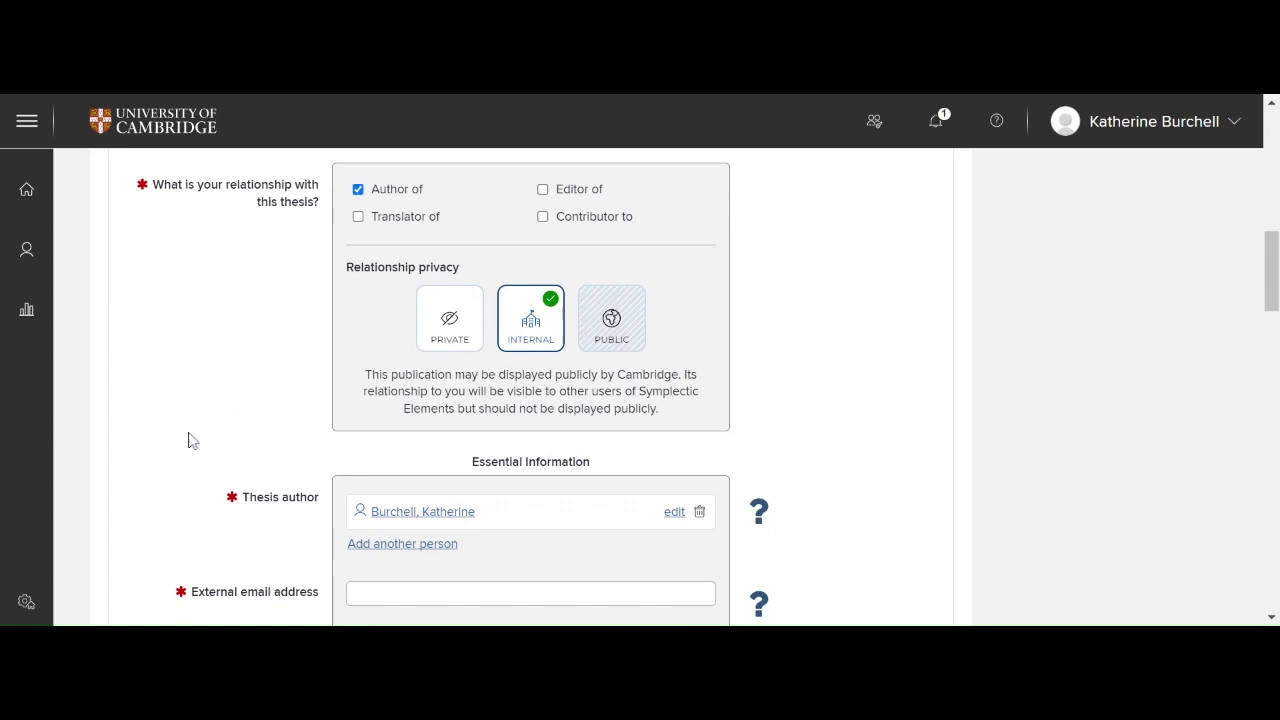
scroll(190, 438, "down", 2)
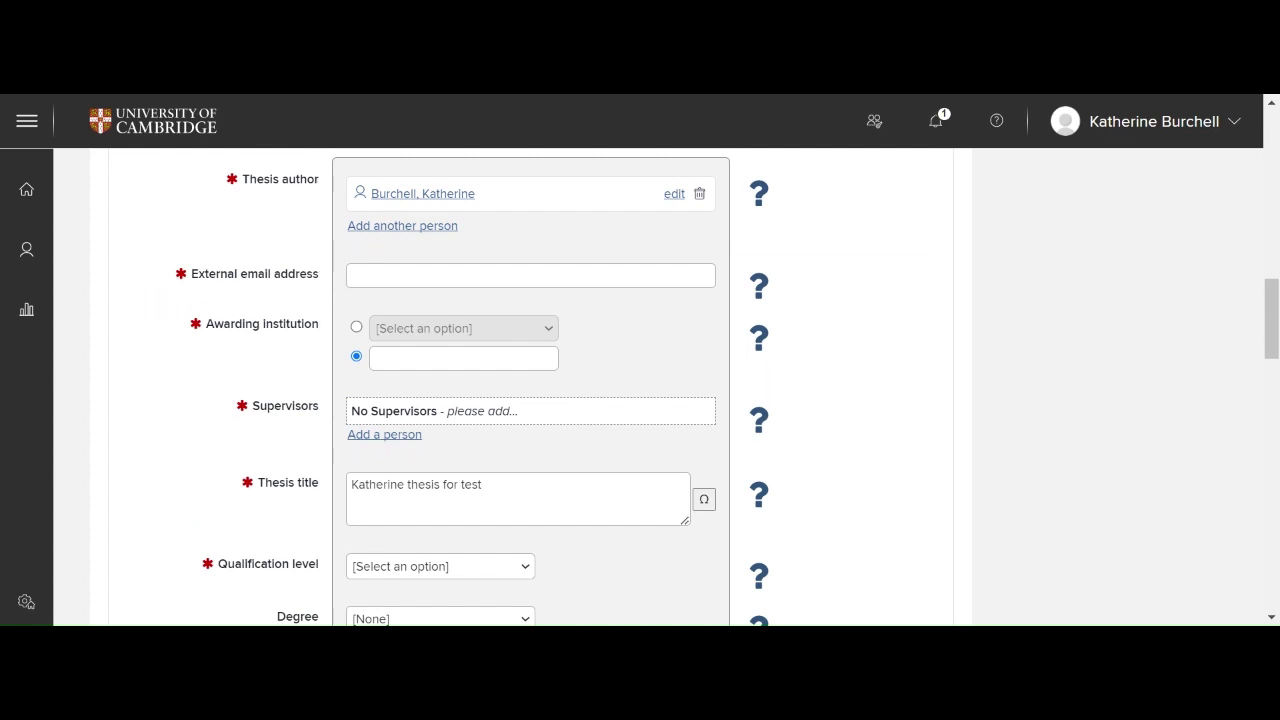
left_click(355, 272)
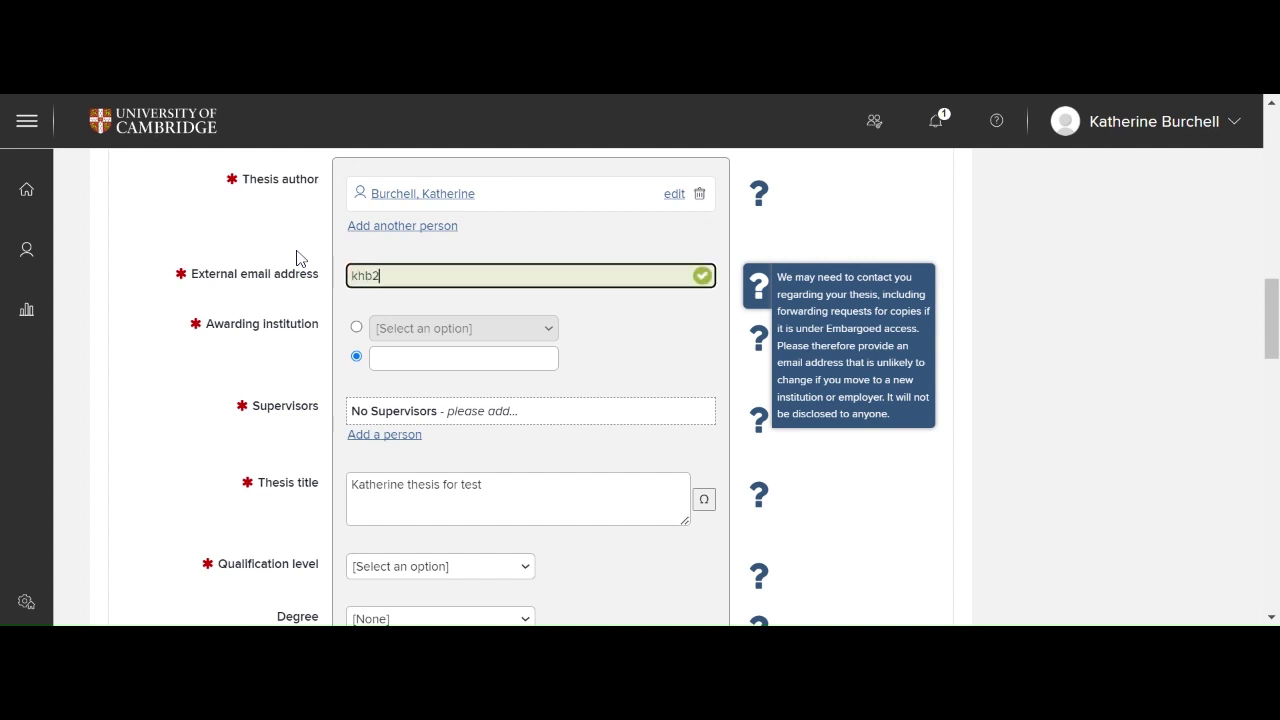
left_click(356, 327)
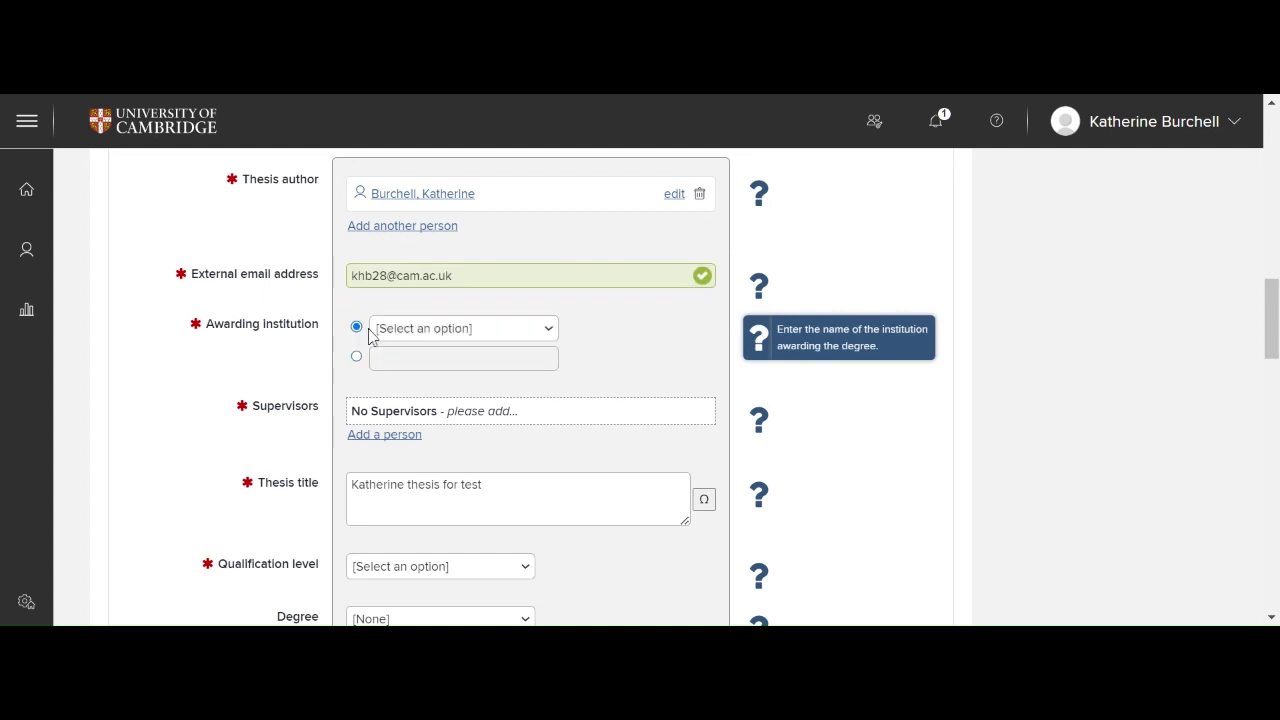
left_click(410, 384)
mouse_move(759, 336)
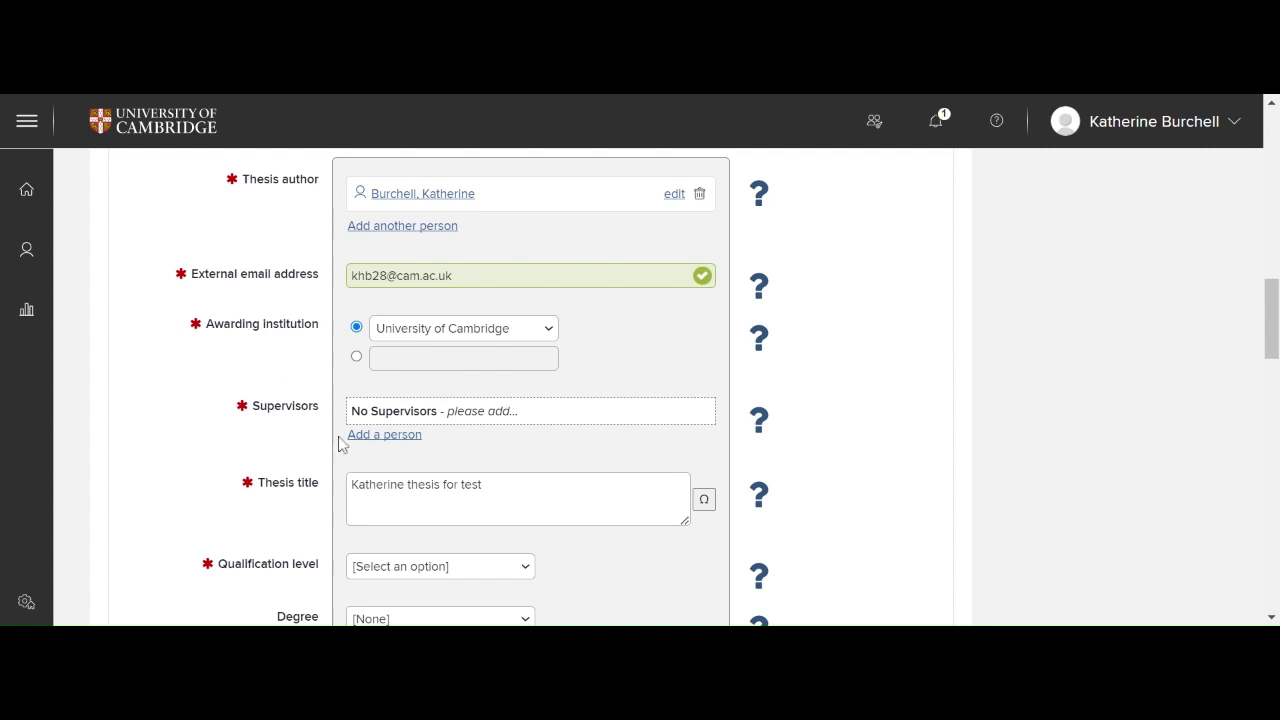
Step: Add the supervisor by surname and first name, and accept the matching Elements user
left_click(370, 436)
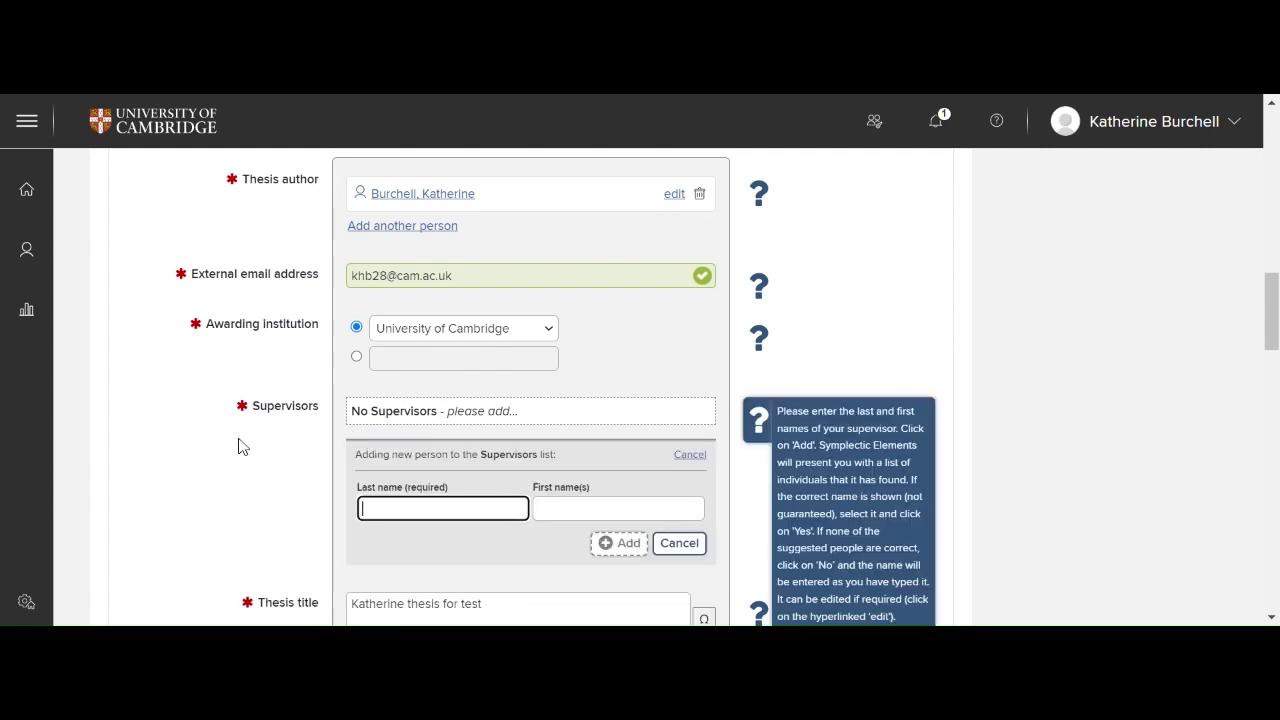
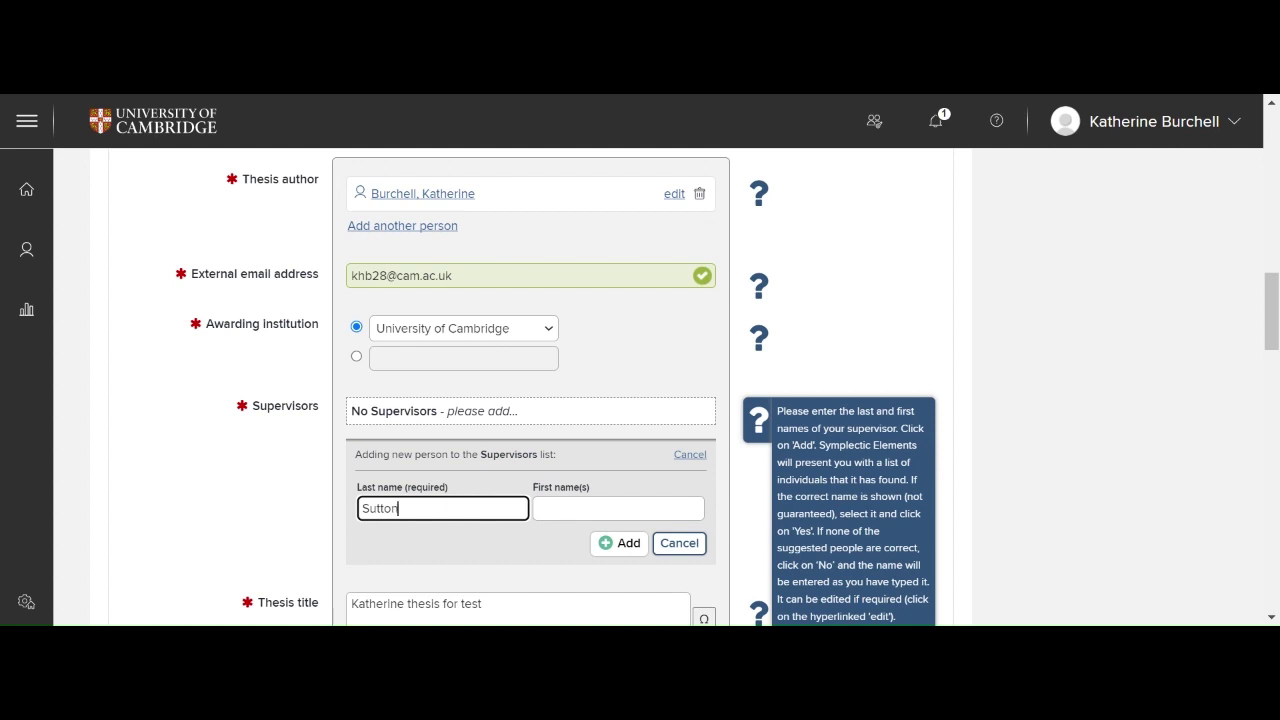
key("Tab")
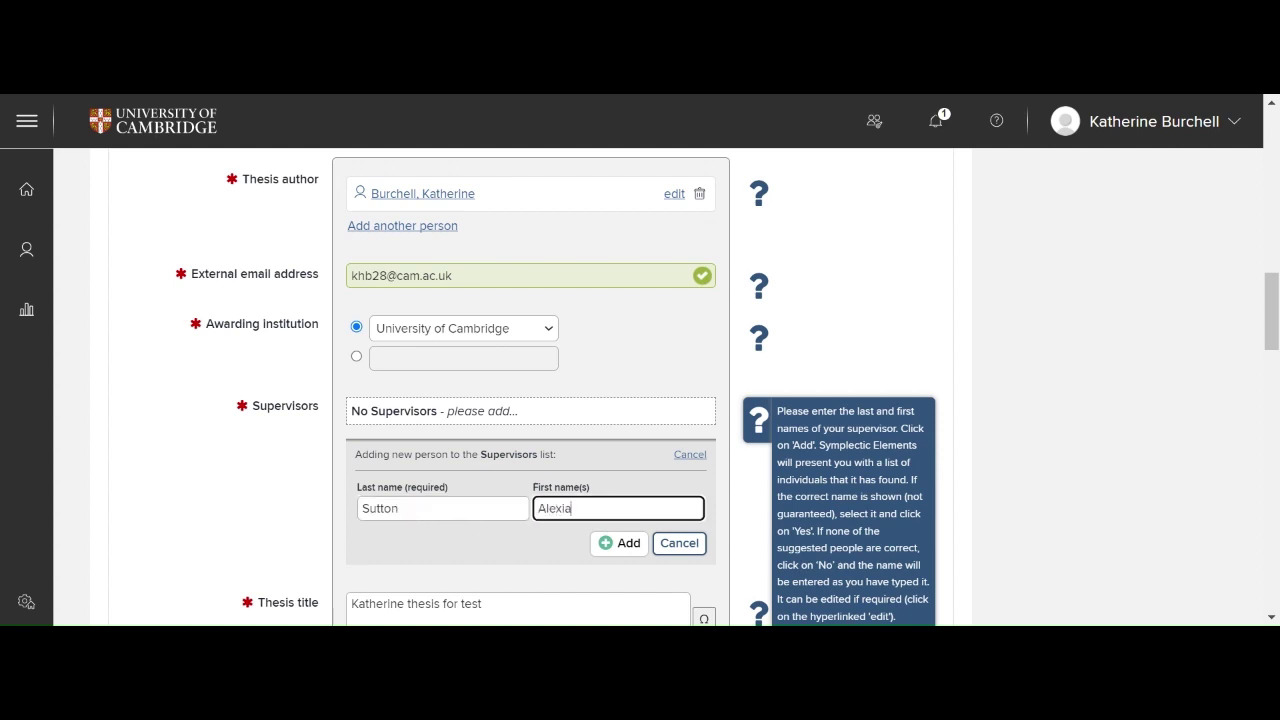
left_click(637, 553)
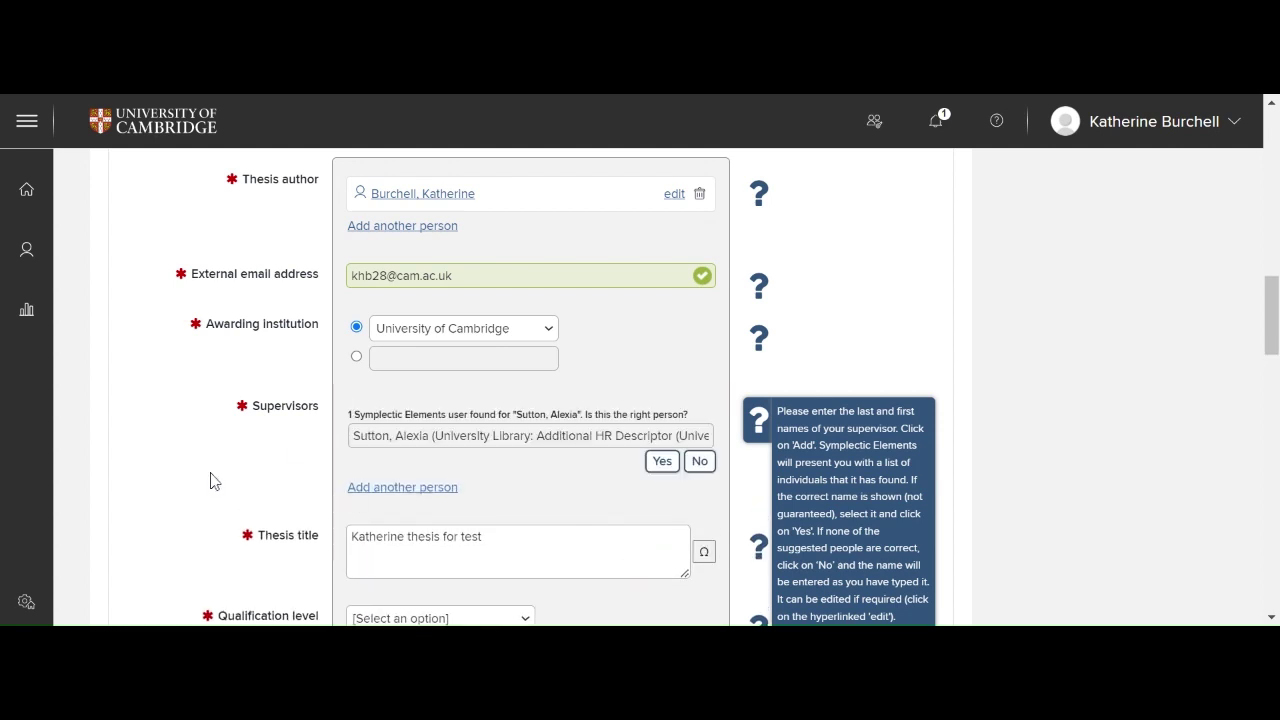
scroll(226, 480, "down", 1)
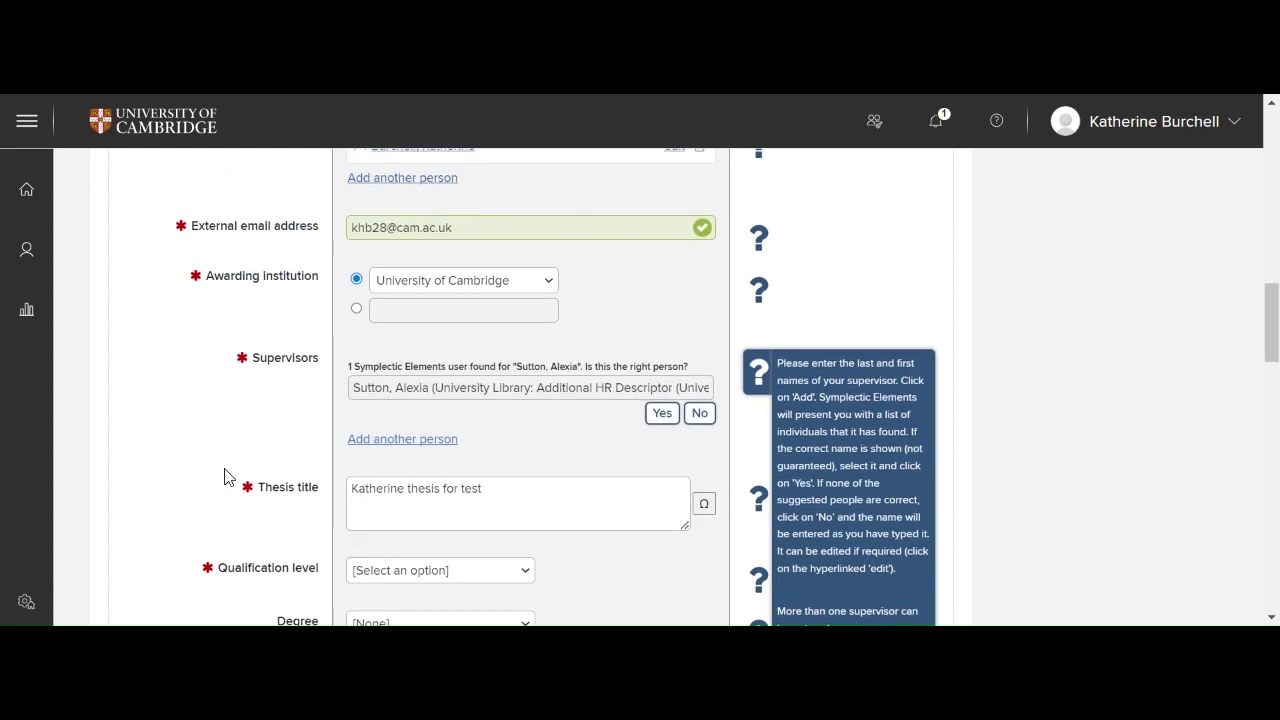
left_click(664, 418)
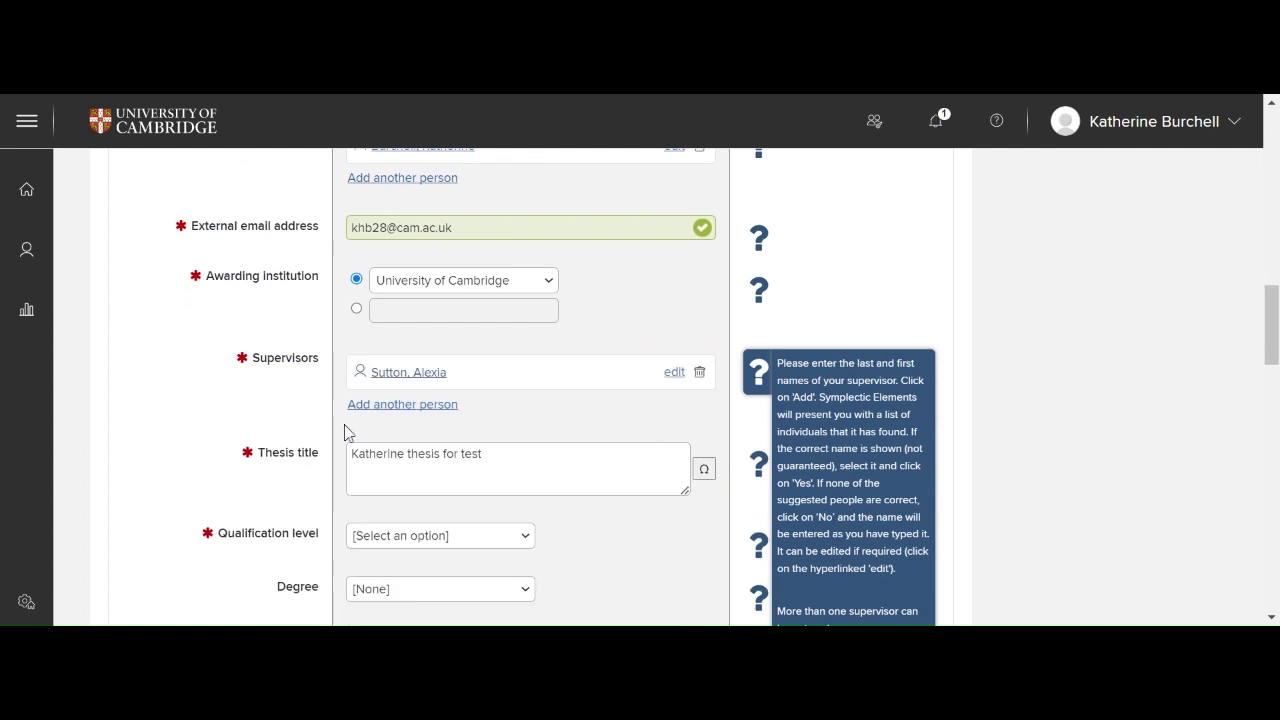
scroll(100, 432, "down", 1)
scroll(97, 436, "down", 2)
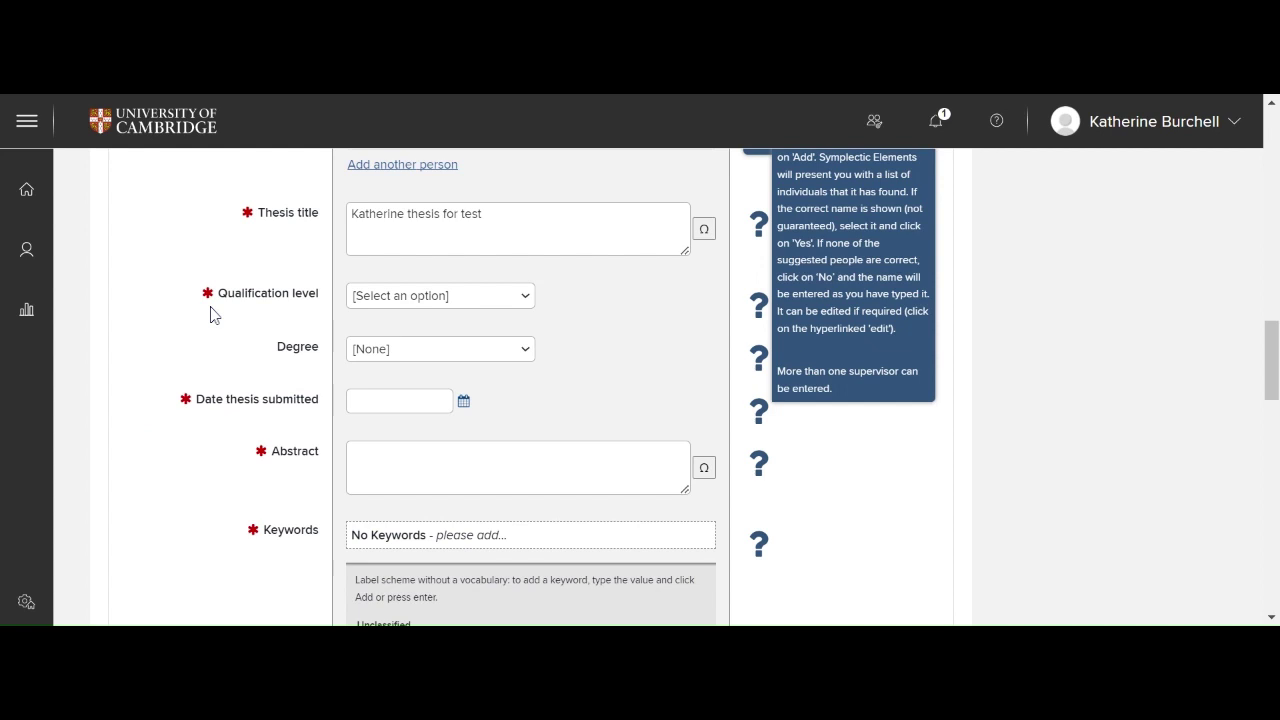
Step: Set qualification level to Doctoral and degree to Doctor of Philosophy (PhD)
mouse_move(384, 297)
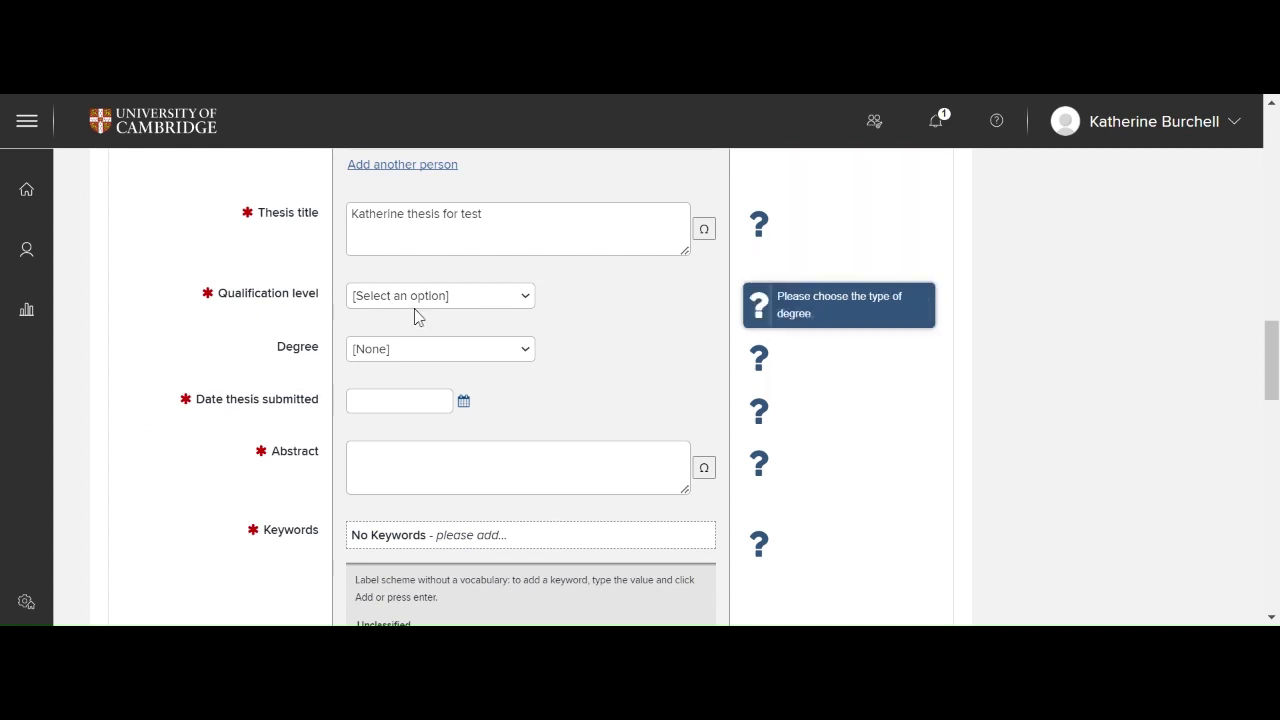
left_click(418, 317)
left_click(251, 360)
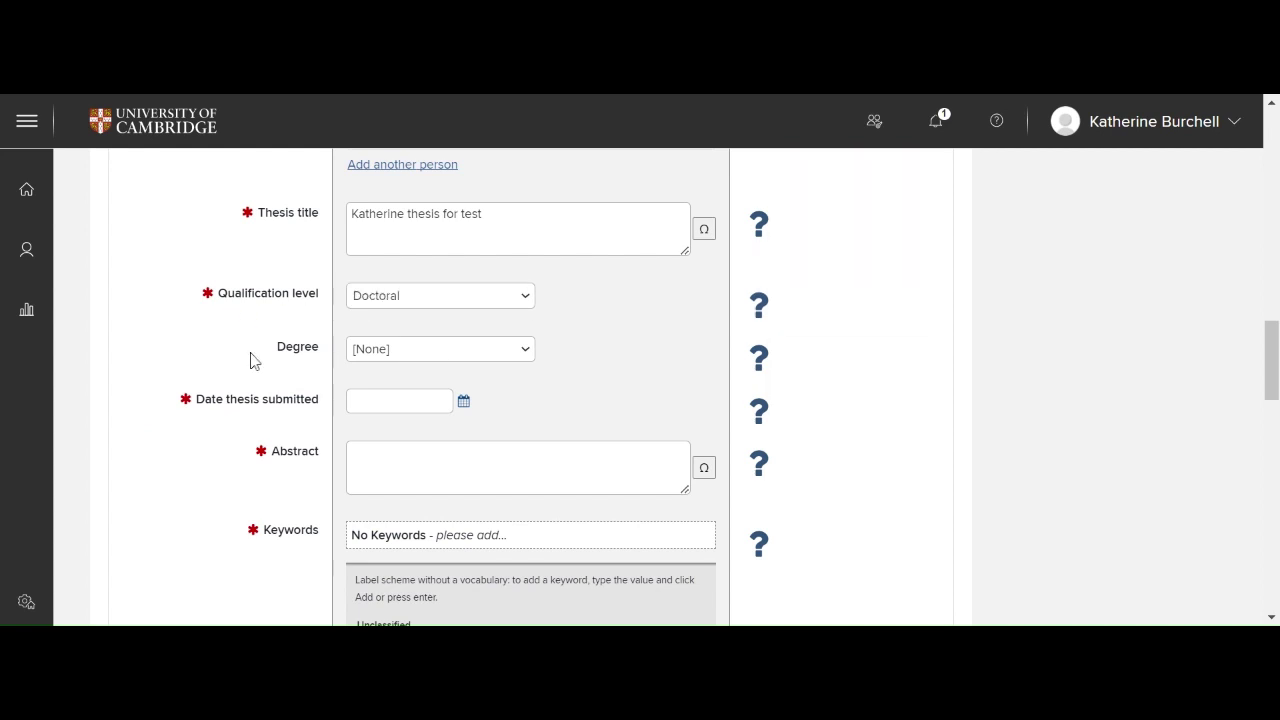
mouse_move(374, 352)
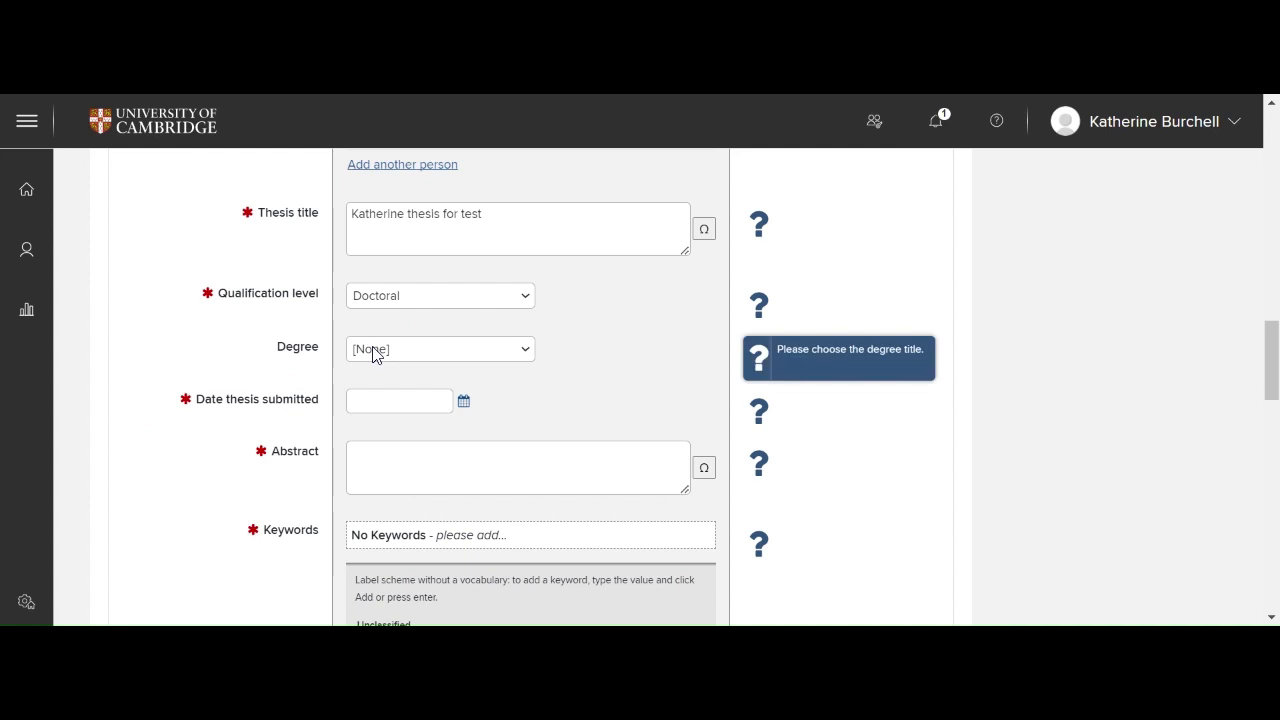
left_click(535, 420)
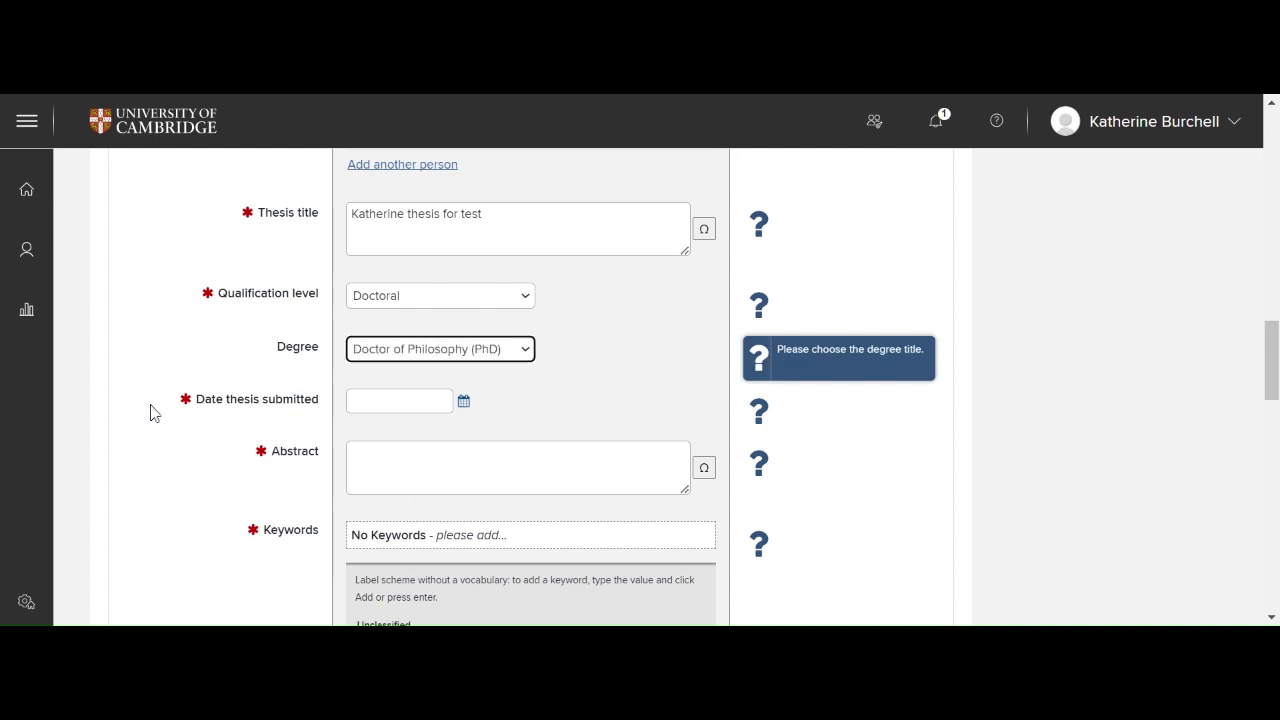
left_click(104, 446)
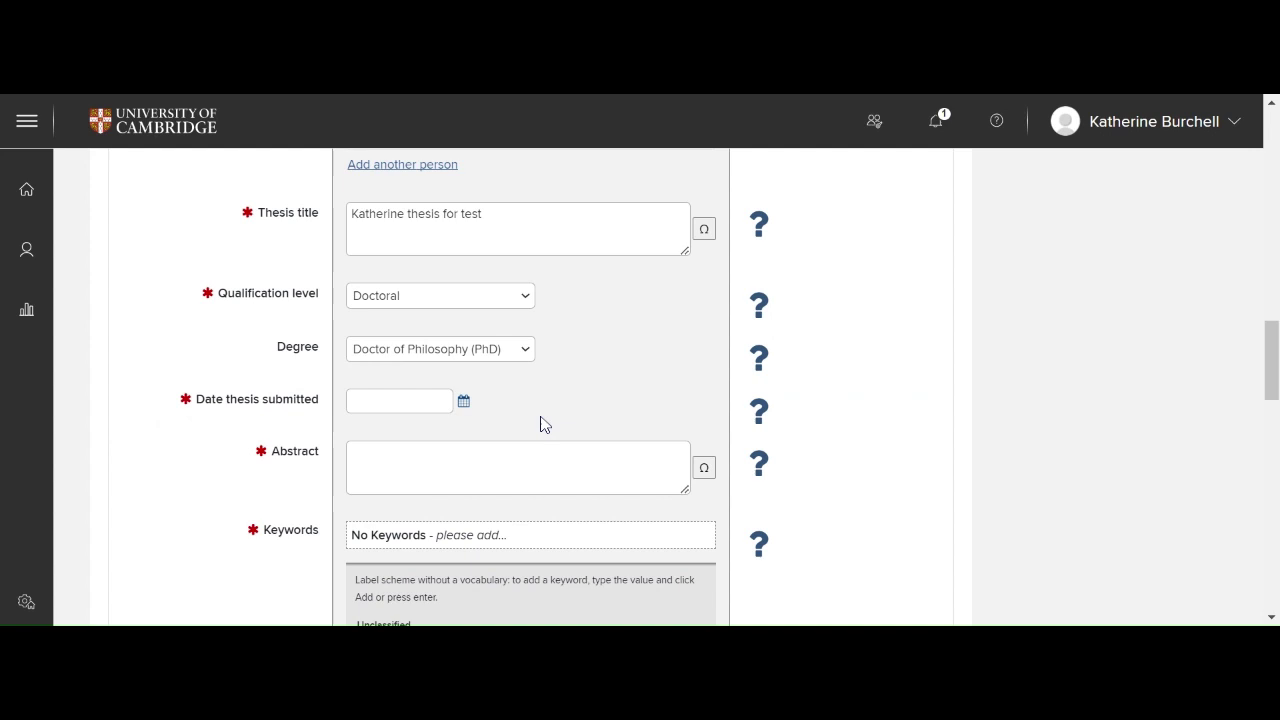
Step: Pick 3 April 2023 as the submission date in the calendar
mouse_move(757, 410)
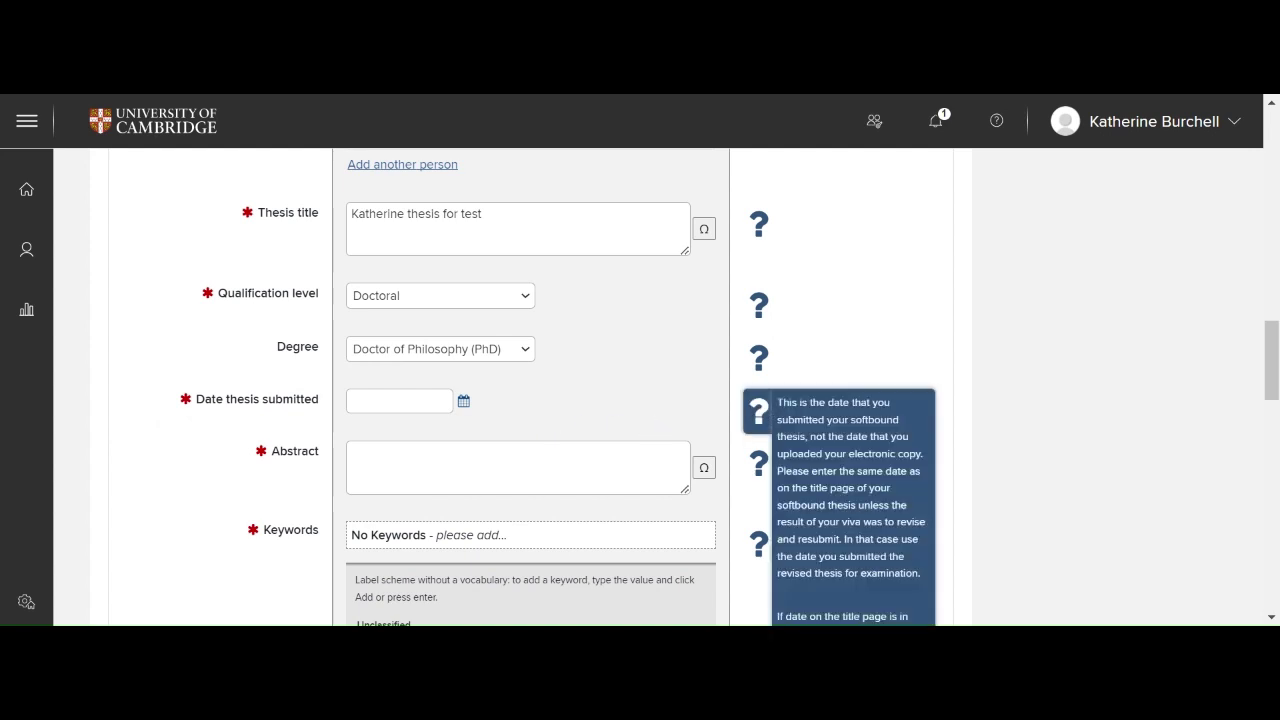
left_click(463, 400)
left_click(376, 436)
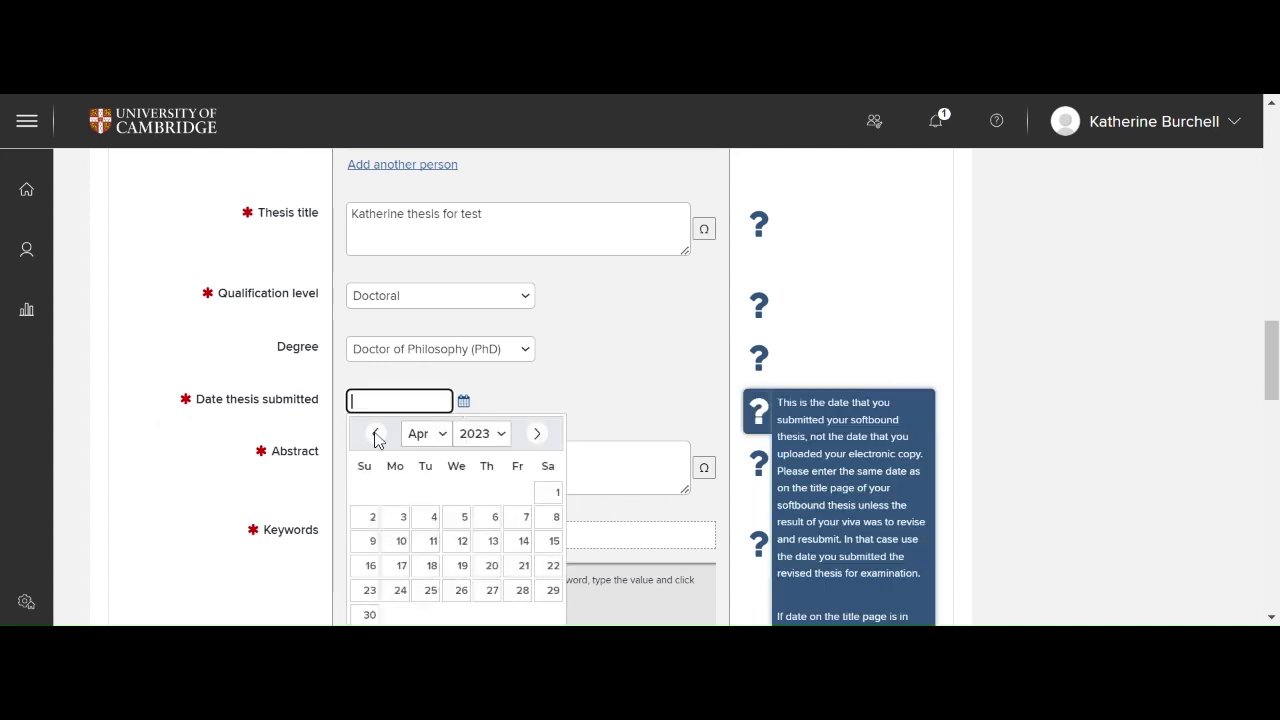
left_click(396, 522)
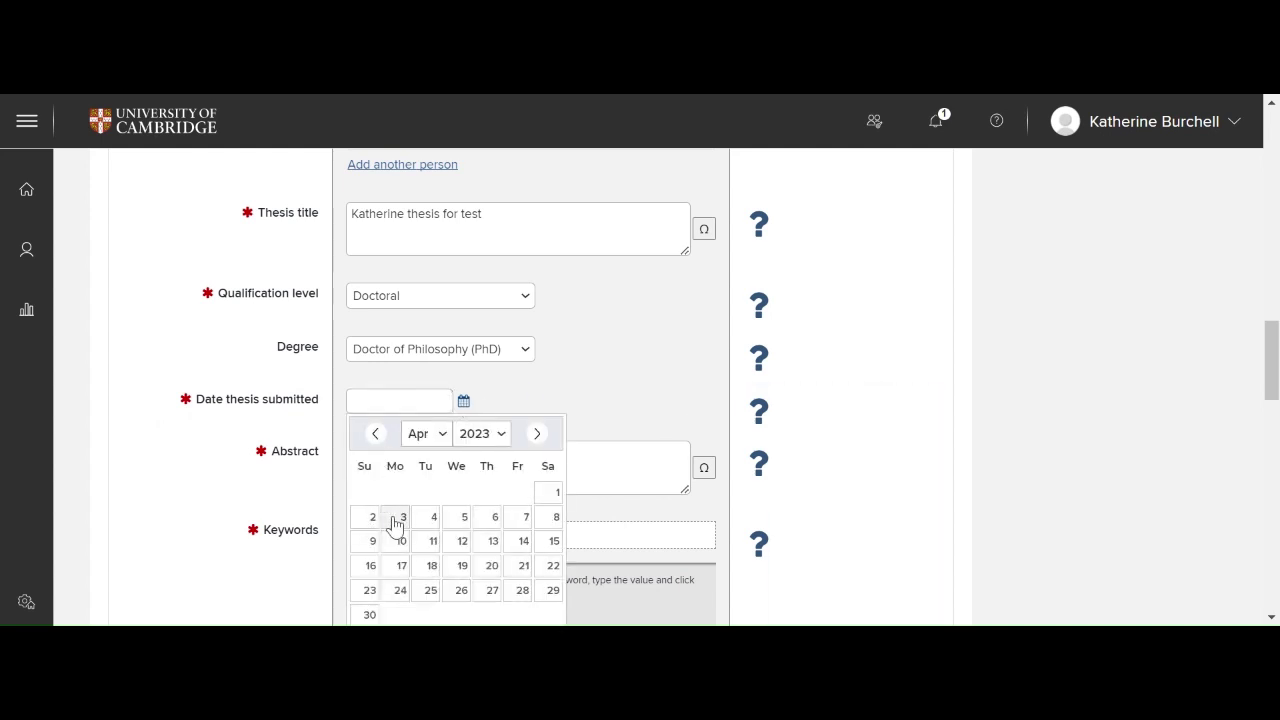
left_click(396, 522)
Step: Type the abstract "Thesis abstract for inclusion in Apollo"
scroll(197, 500, "down", 2)
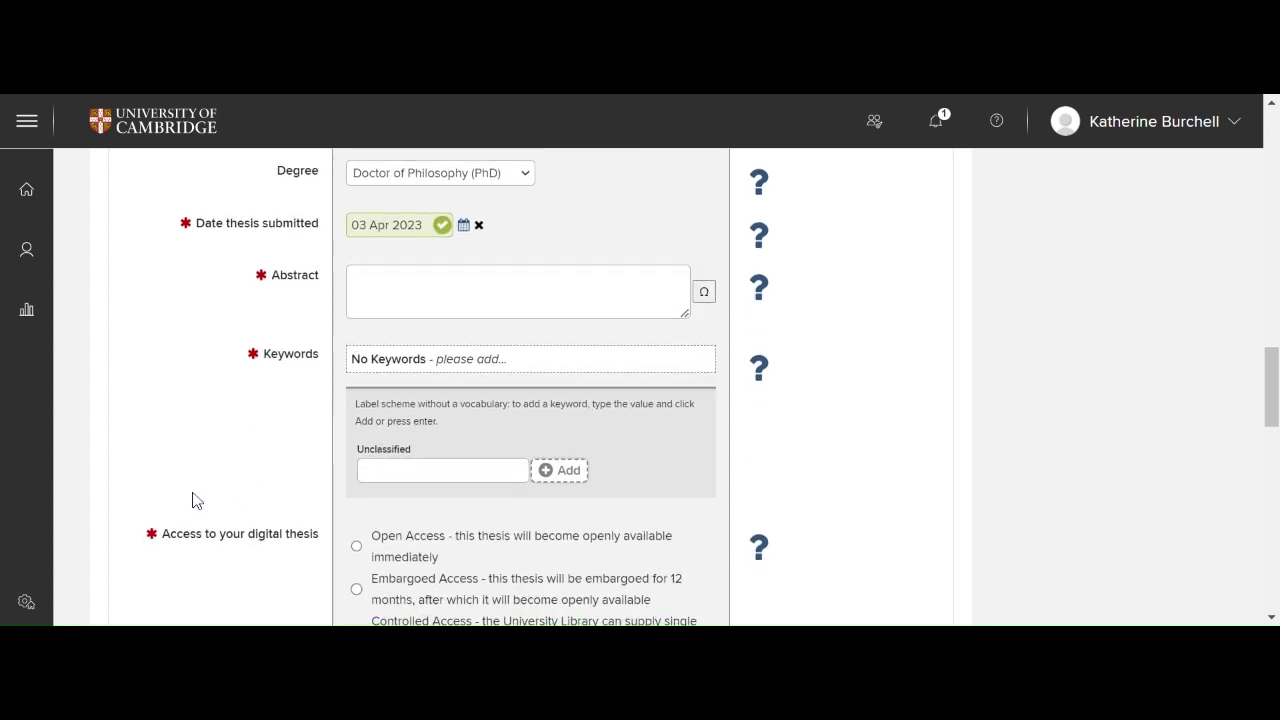
key("Tab")
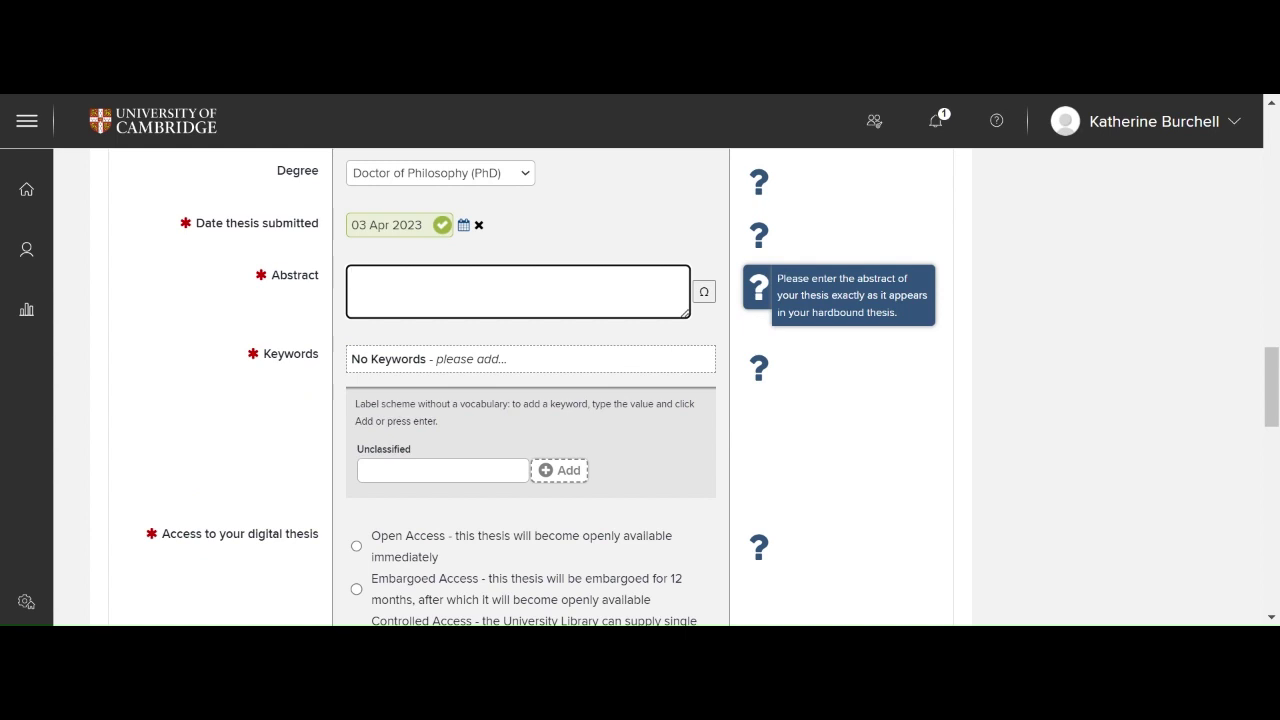
type("Thesis abstract t")
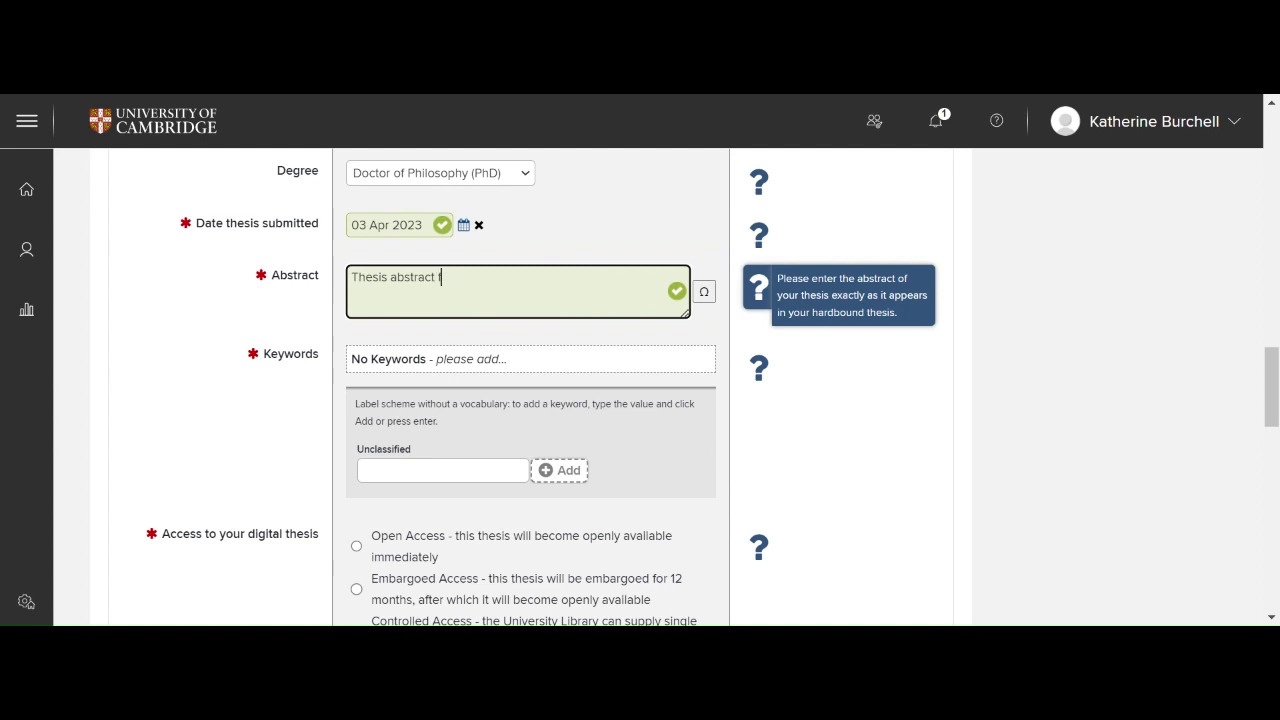
key("BackSpace")
type("for c")
type("clusion in Apollo")
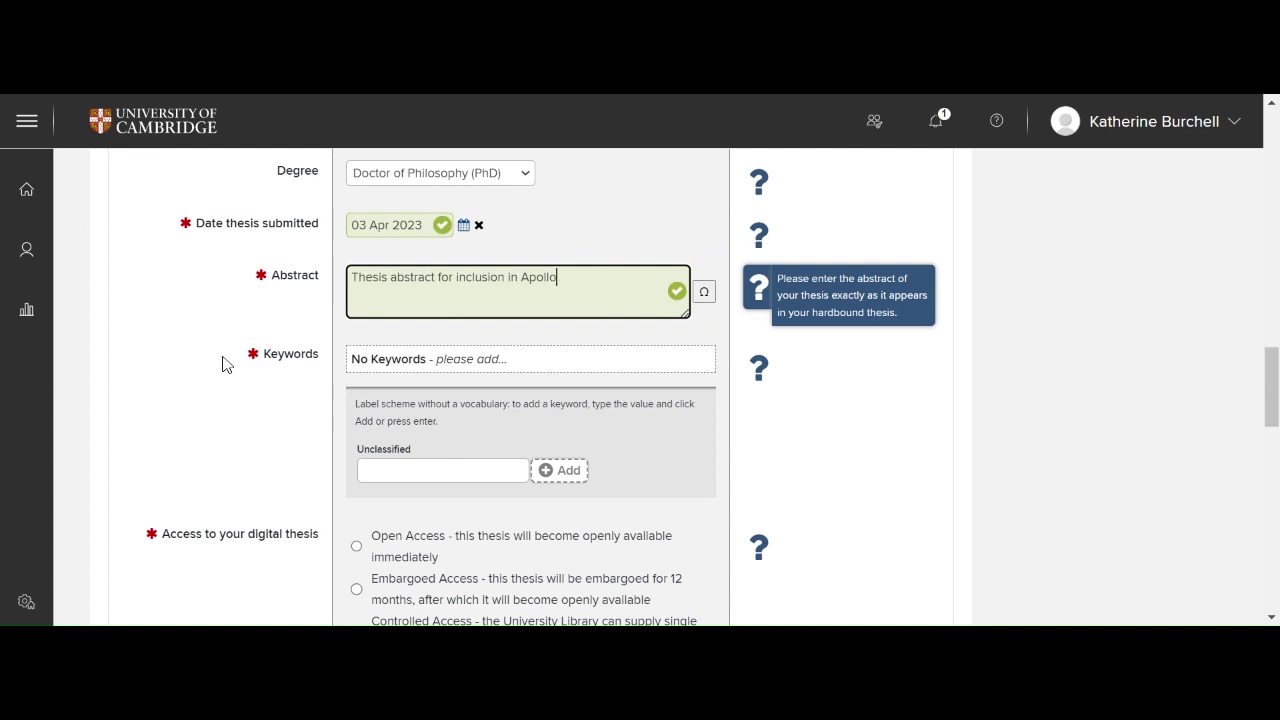
left_click(228, 364)
Step: Add English and English Literature as Unclassified keywords
left_click(360, 470)
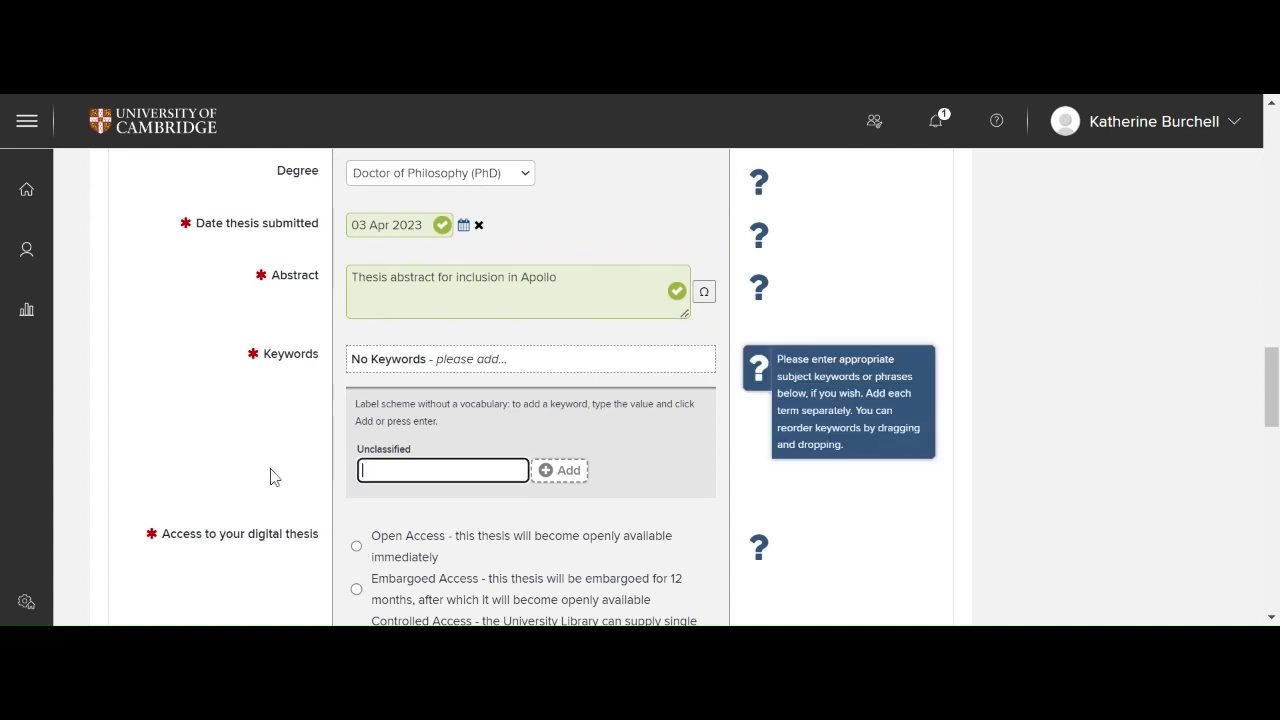
scroll(271, 477, "down", 1)
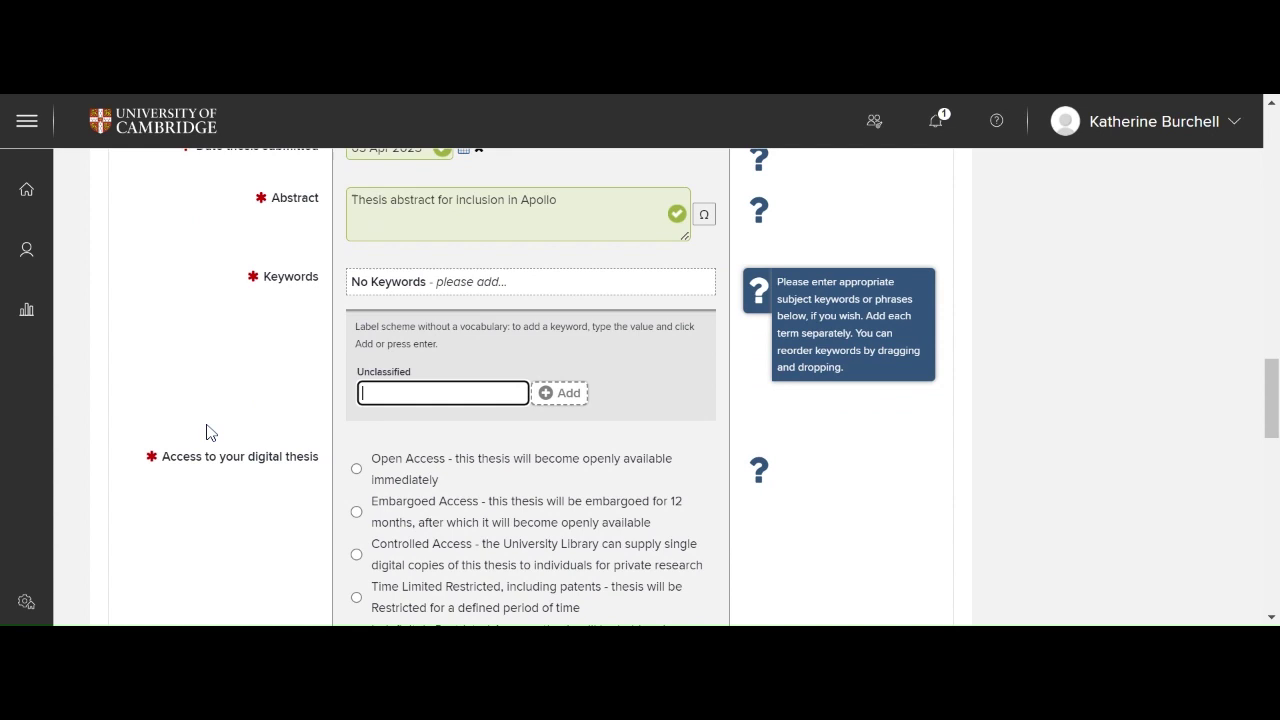
type("English")
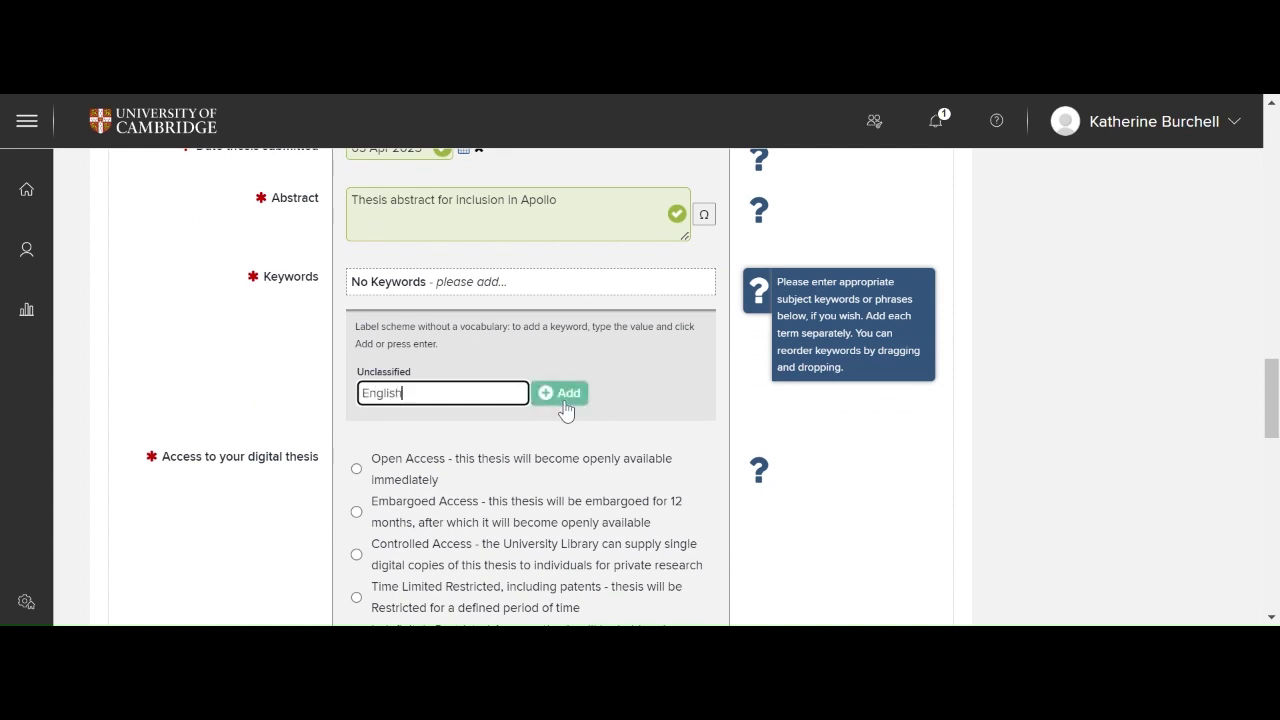
left_click(562, 393)
type("E")
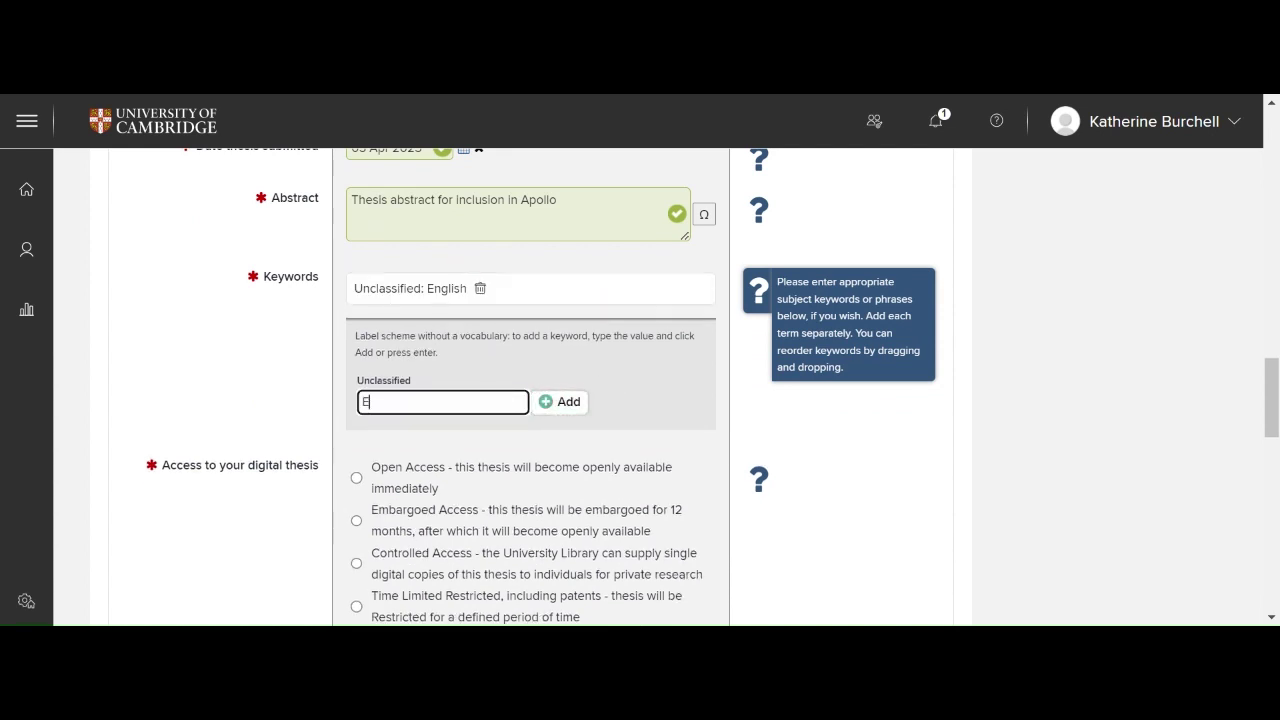
type("nglish Literature")
left_click(574, 402)
scroll(324, 407, "down", 4)
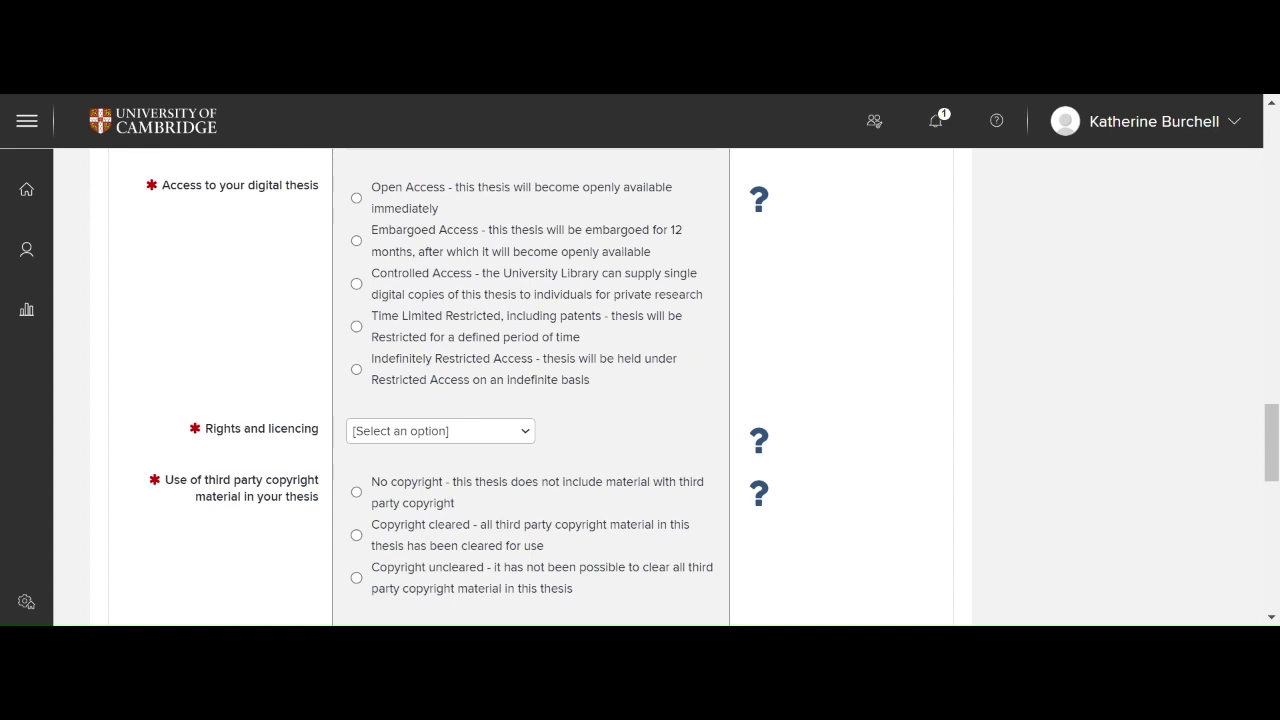
Step: Choose Open Access for the digital thesis and set rights and licencing to All rights reserved
left_click(356, 198)
scroll(148, 367, "down", 3)
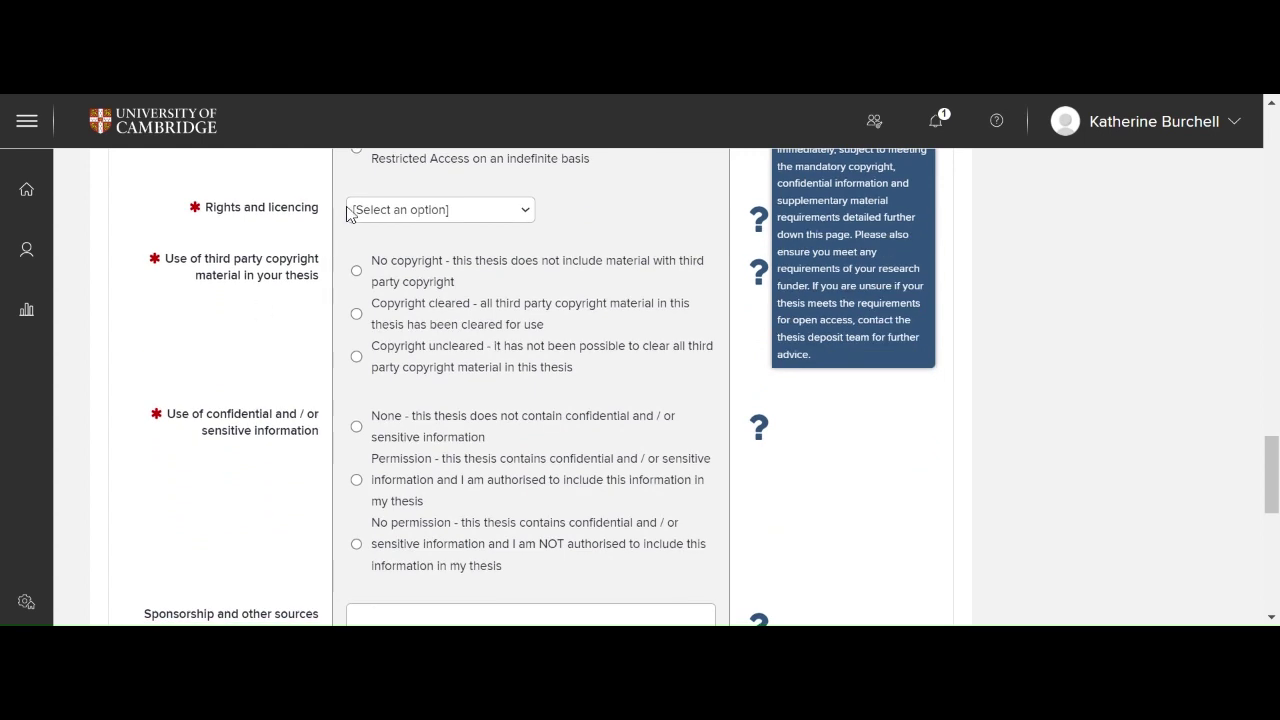
mouse_move(374, 216)
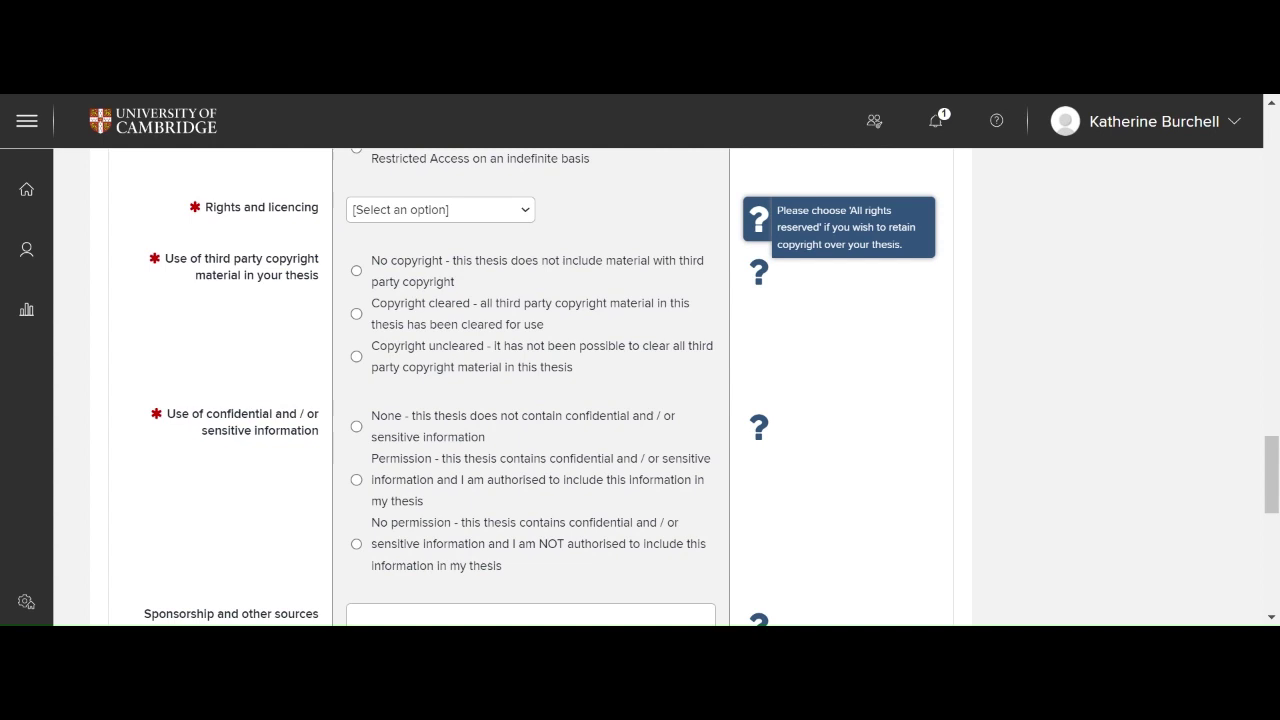
left_click(420, 280)
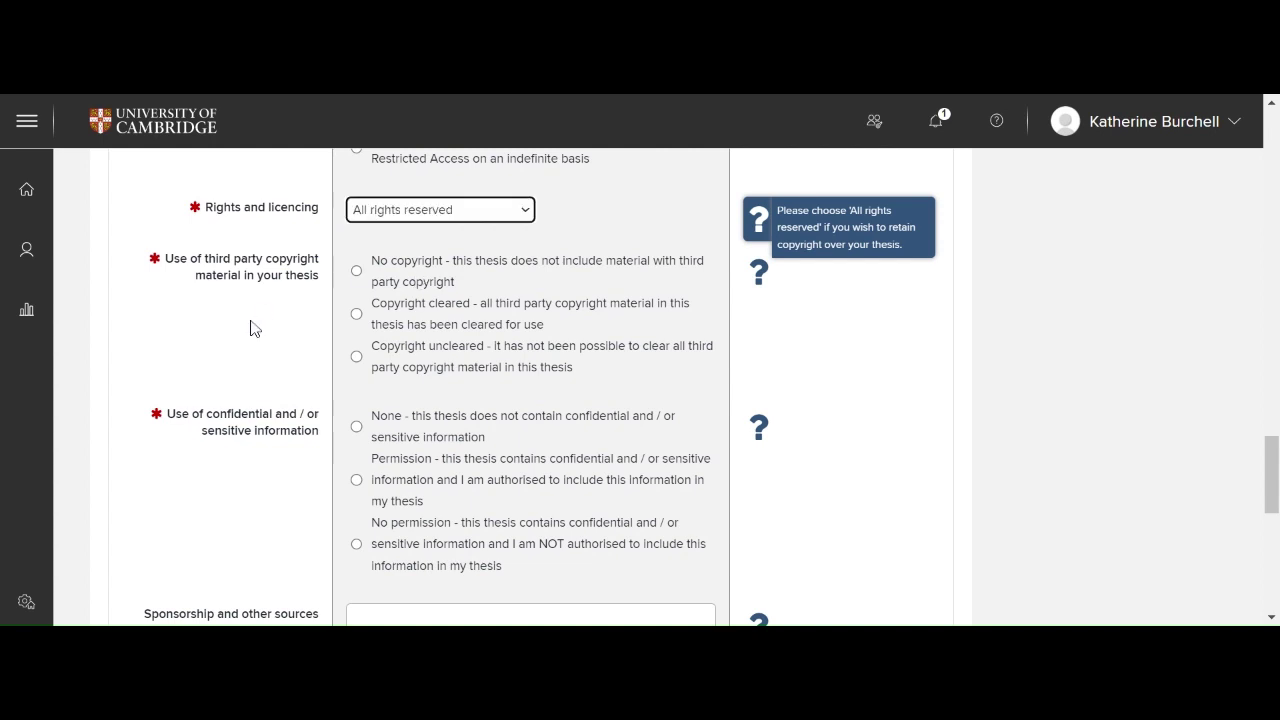
scroll(118, 362, "down", 1)
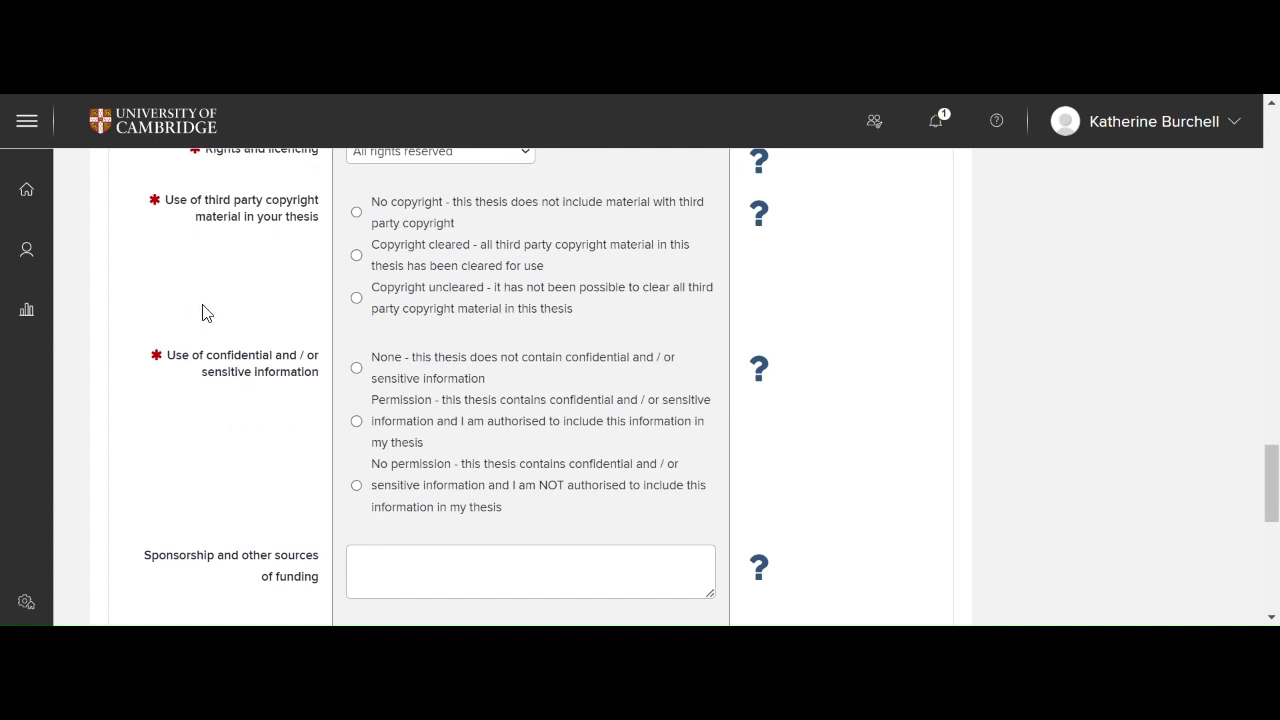
Step: Mark third-party copyright material as Copyright cleared
left_click(357, 255)
scroll(127, 418, "down", 1)
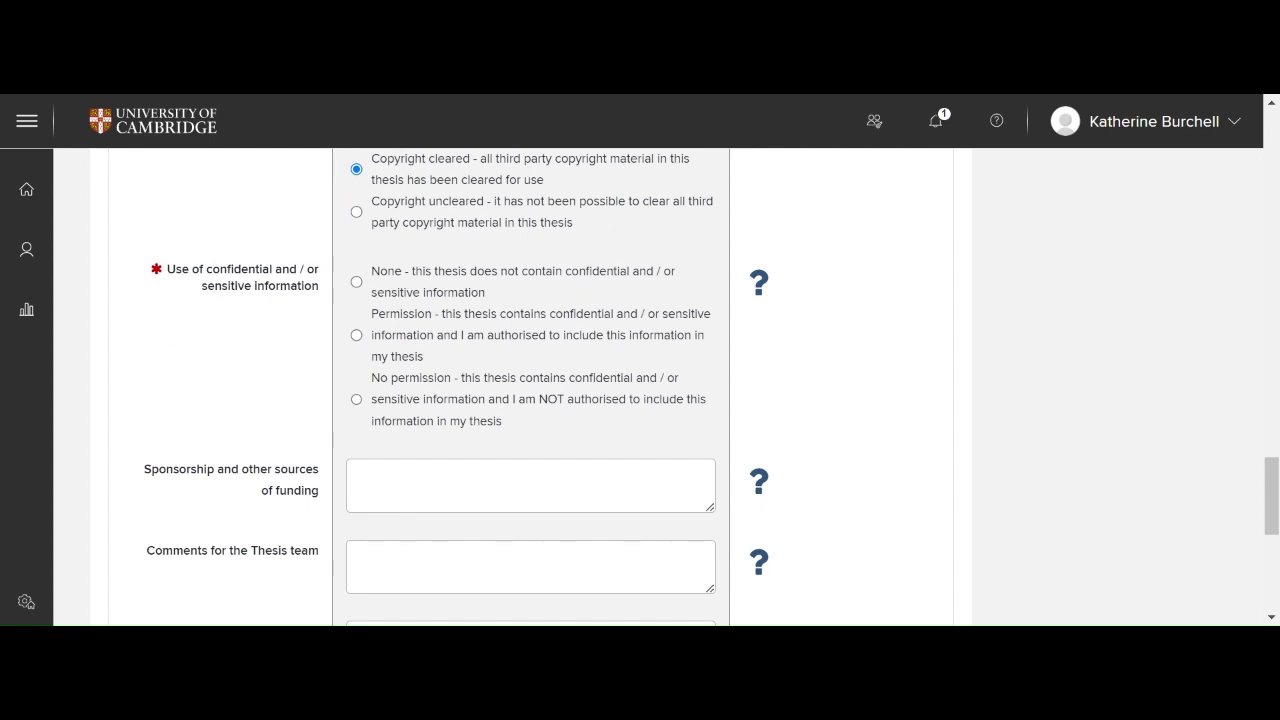
Step: Declare no confidential information, accept the thesis authenticity statement, and save the new thesis record
left_click(357, 282)
scroll(272, 357, "down", 3)
scroll(272, 357, "down", 1)
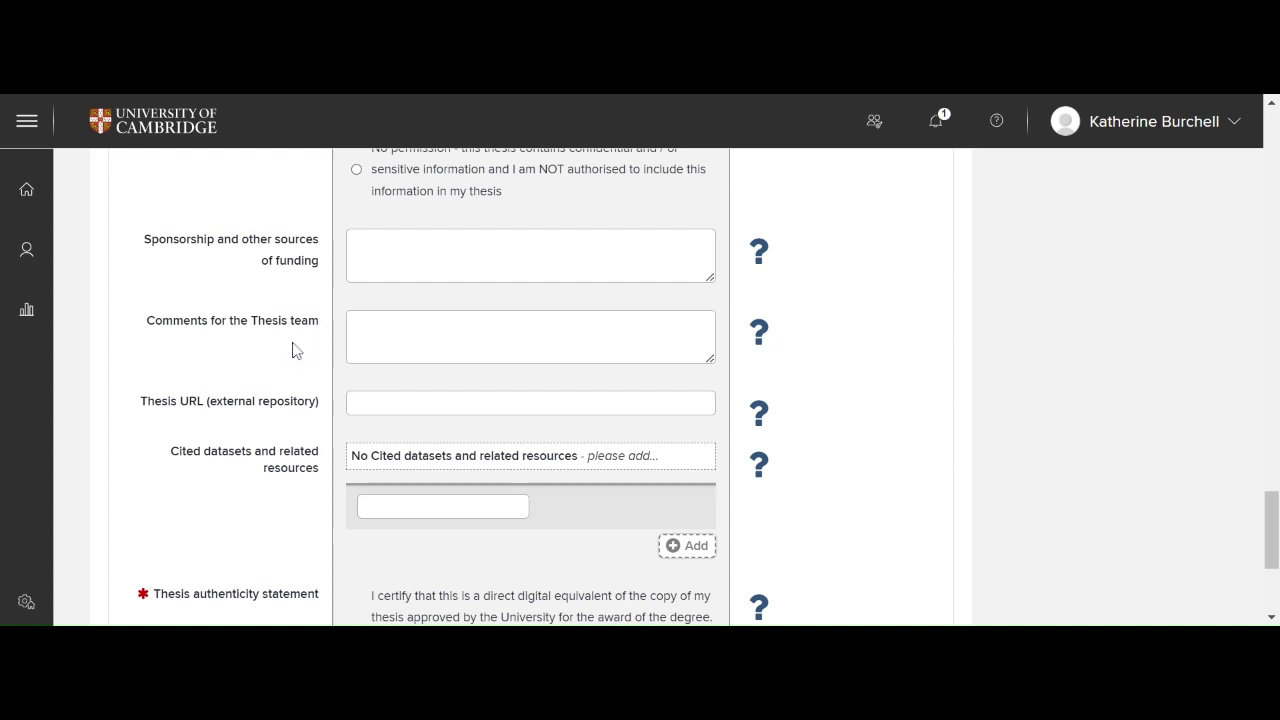
scroll(293, 349, "down", 2)
scroll(293, 349, "down", 1)
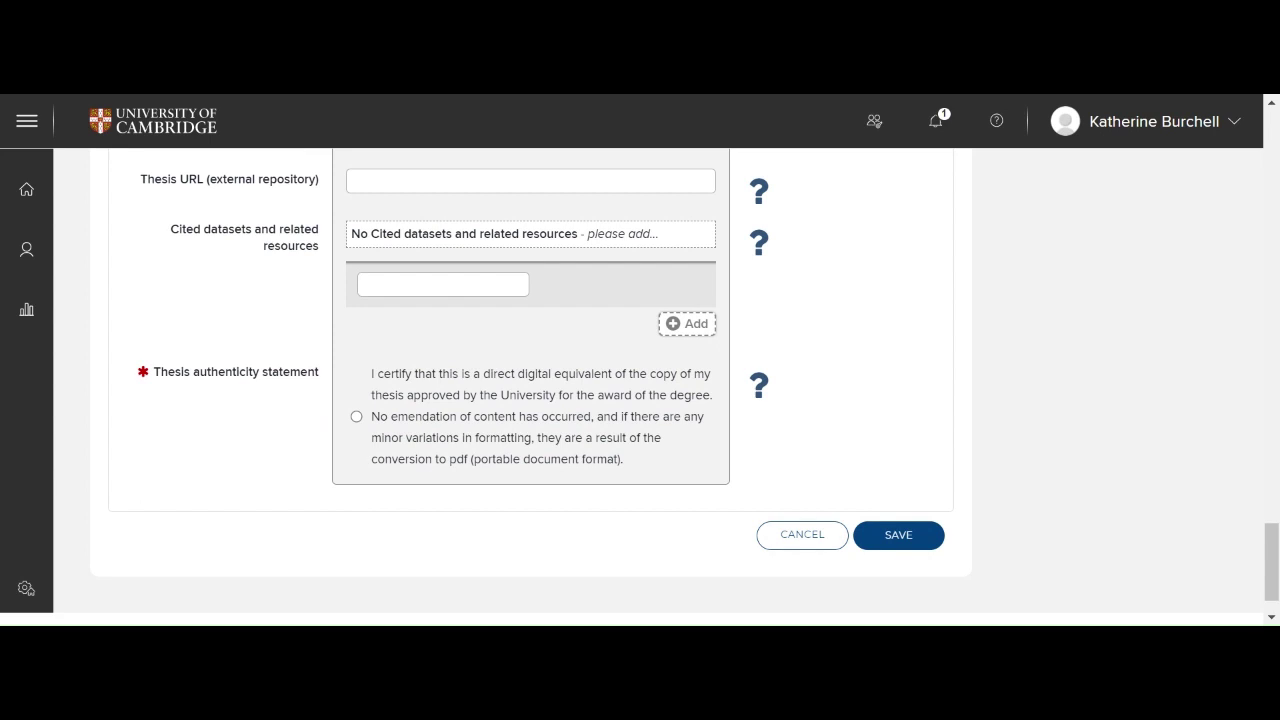
left_click(356, 416)
left_click(897, 537)
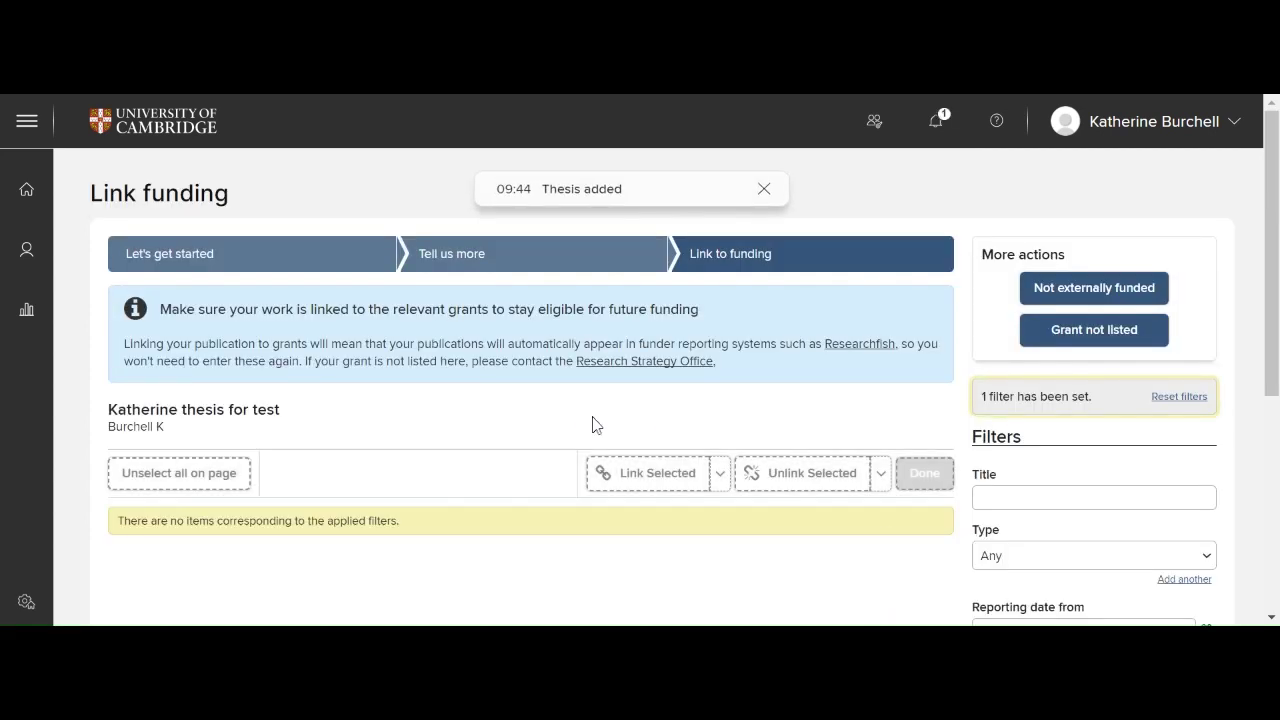
Step: Record the saved thesis as not externally funded from the More actions options
scroll(560, 425, "down", 1)
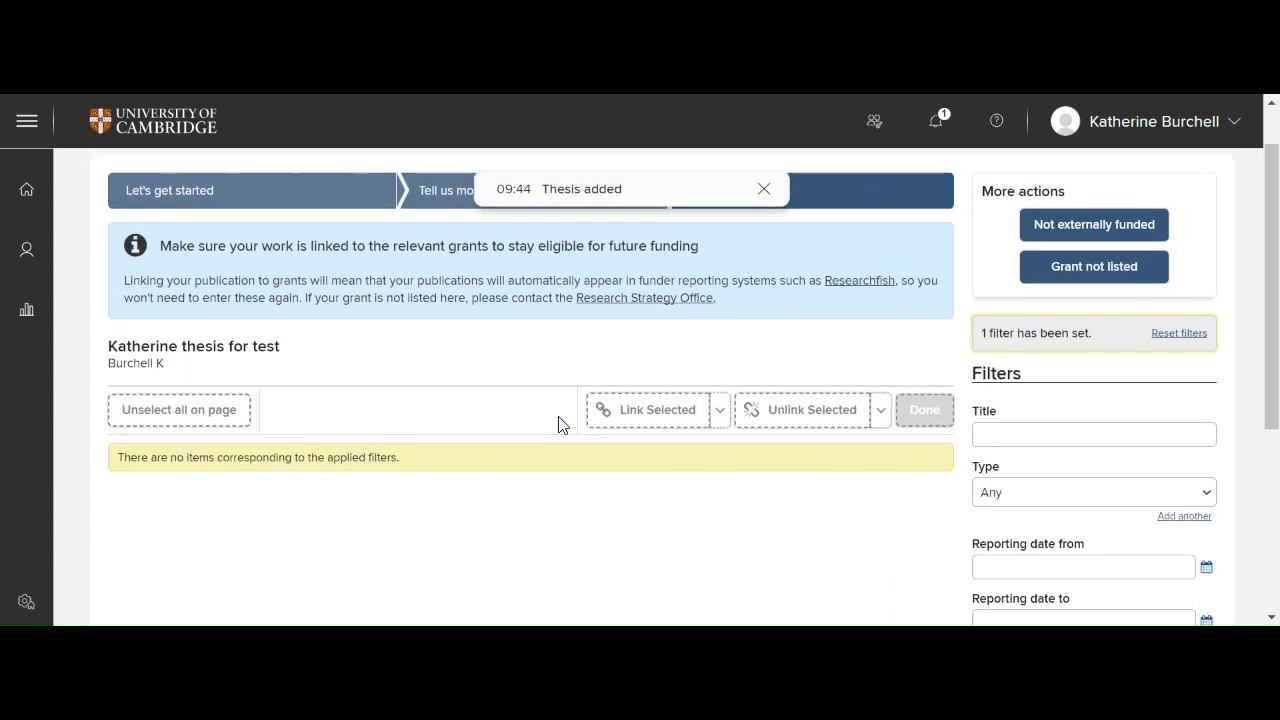
scroll(558, 425, "up", 1)
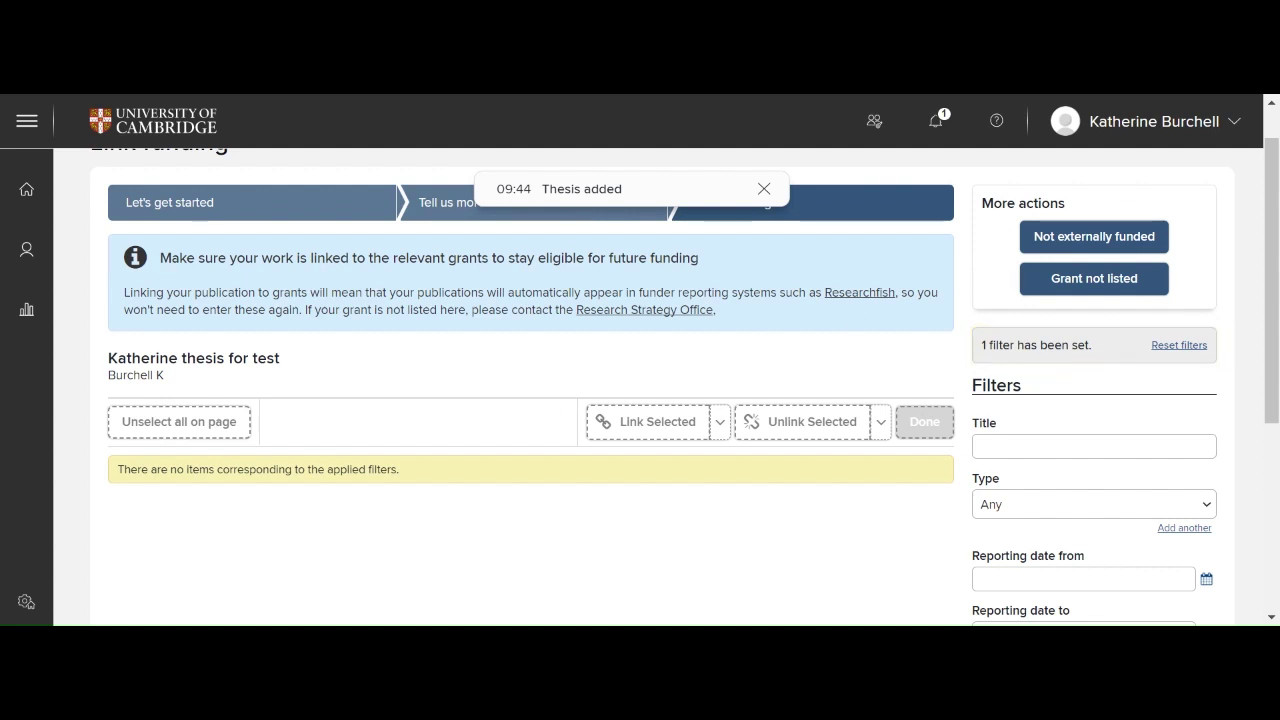
left_click(1040, 241)
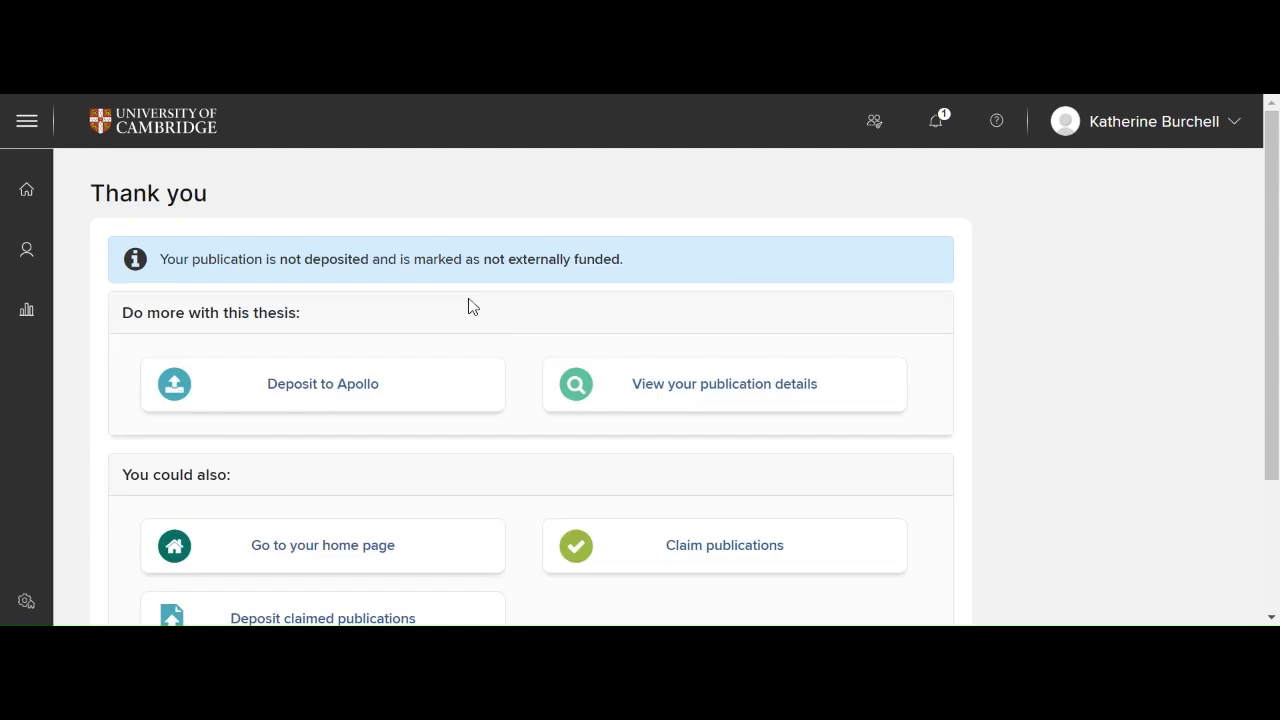
scroll(85, 450, "down", 1)
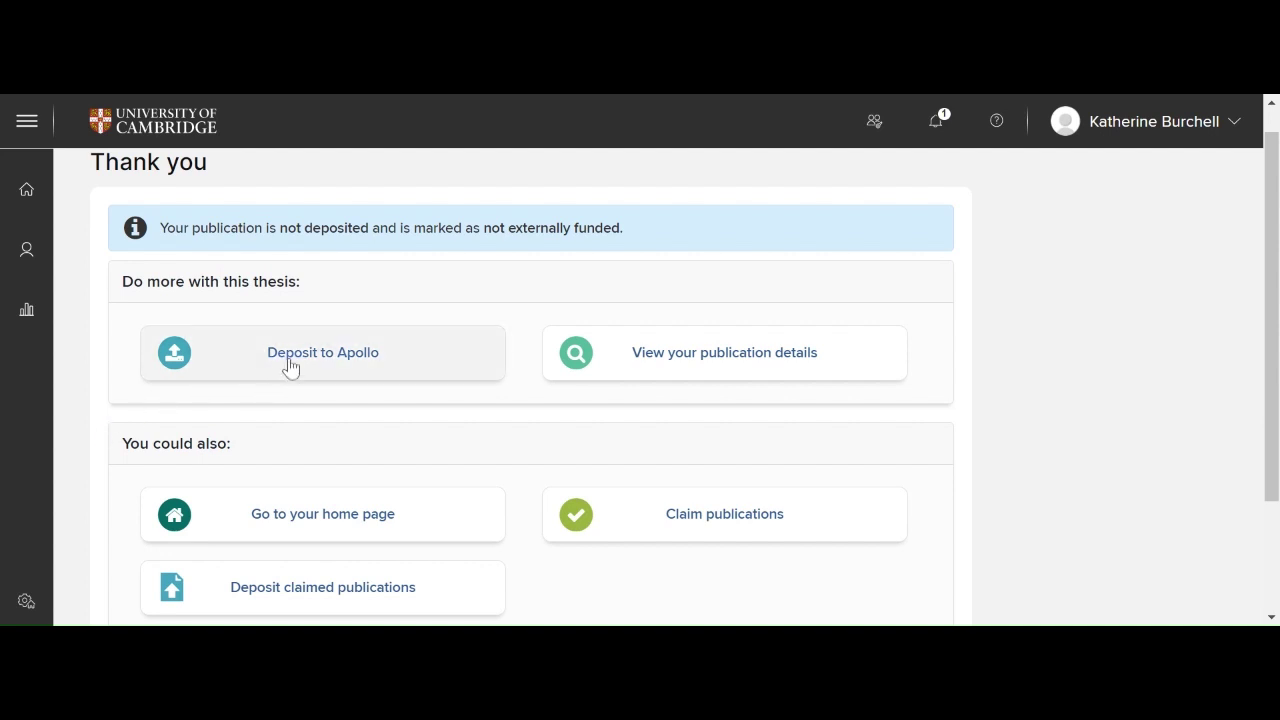
left_click(290, 369)
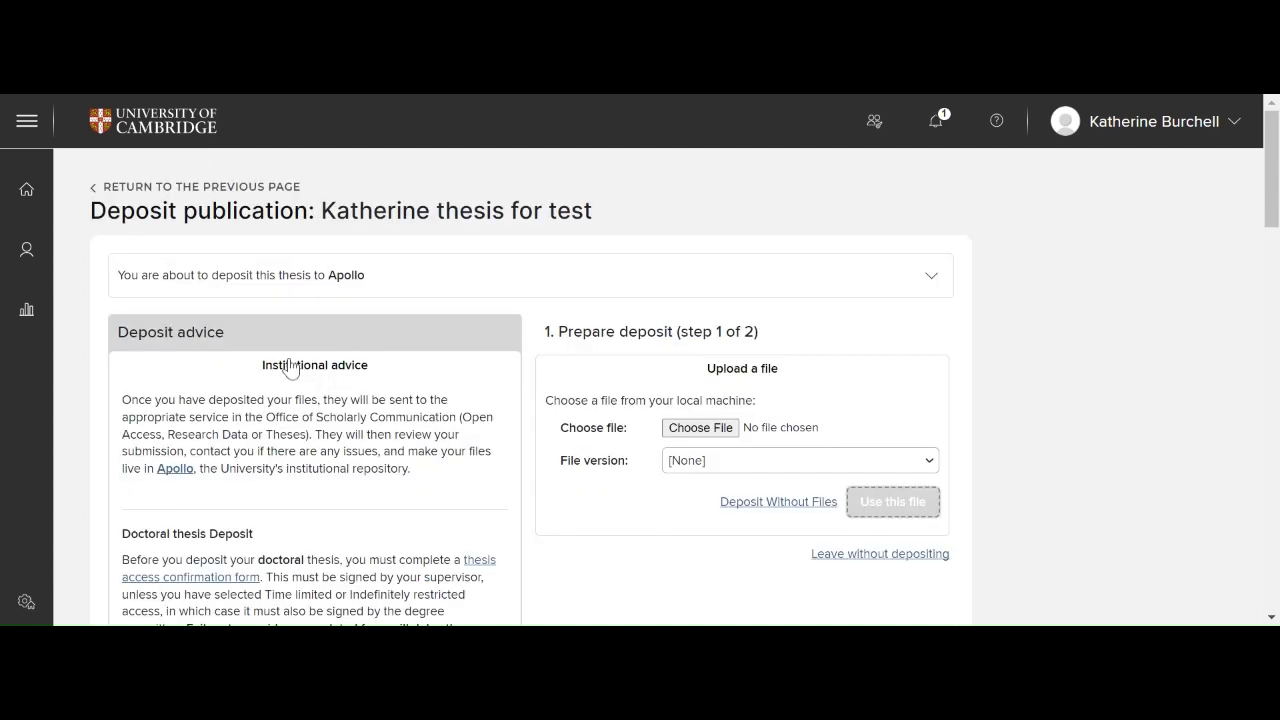
scroll(532, 416, "down", 1)
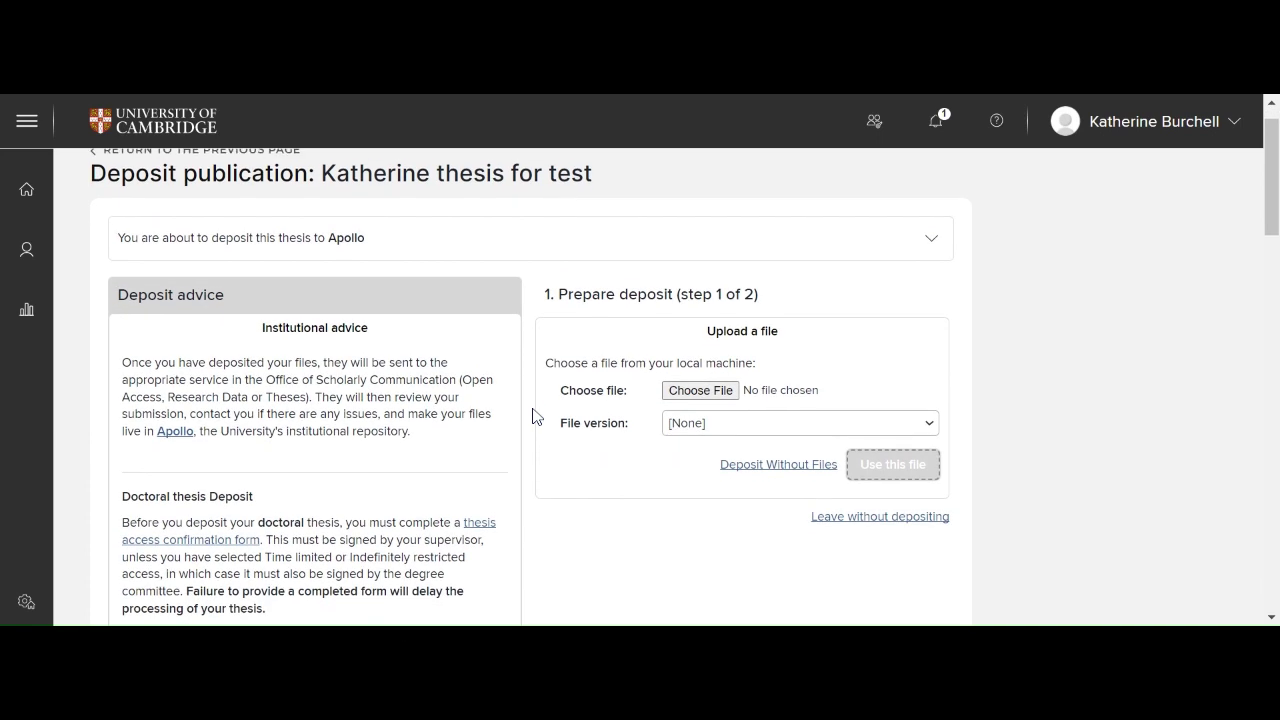
scroll(533, 416, "down", 1)
scroll(533, 416, "down", 2)
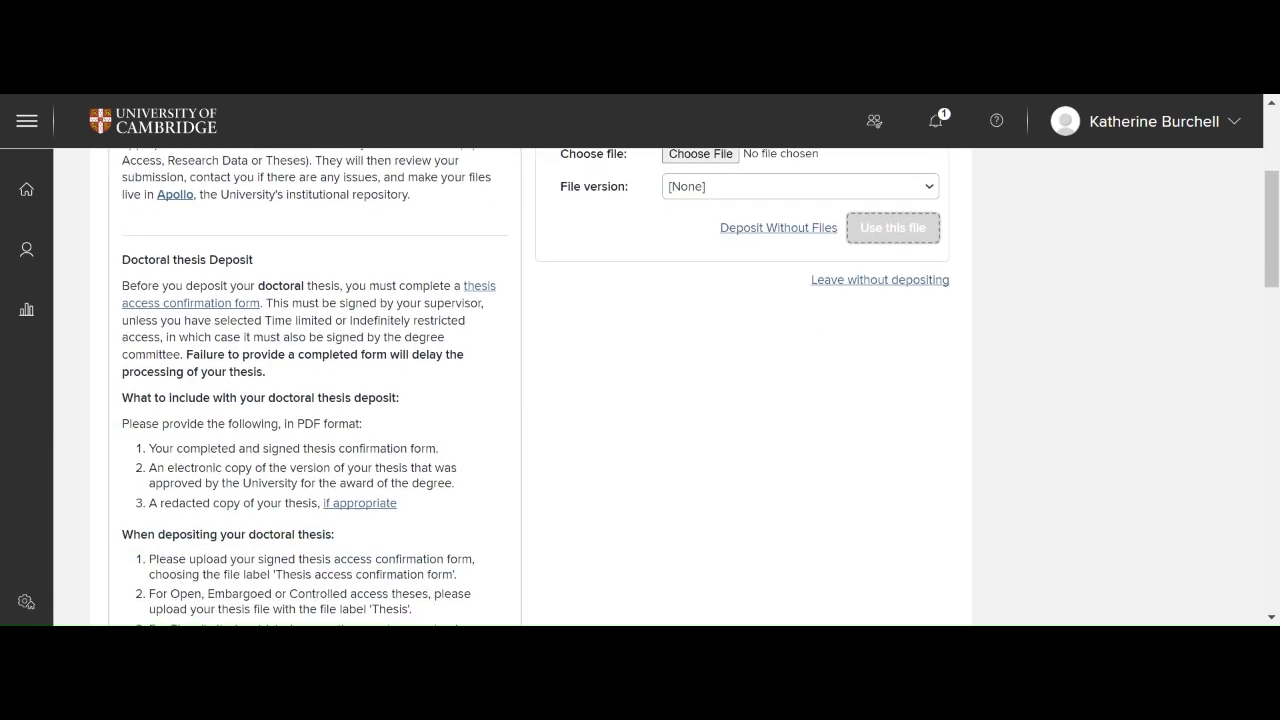
scroll(533, 416, "down", 2)
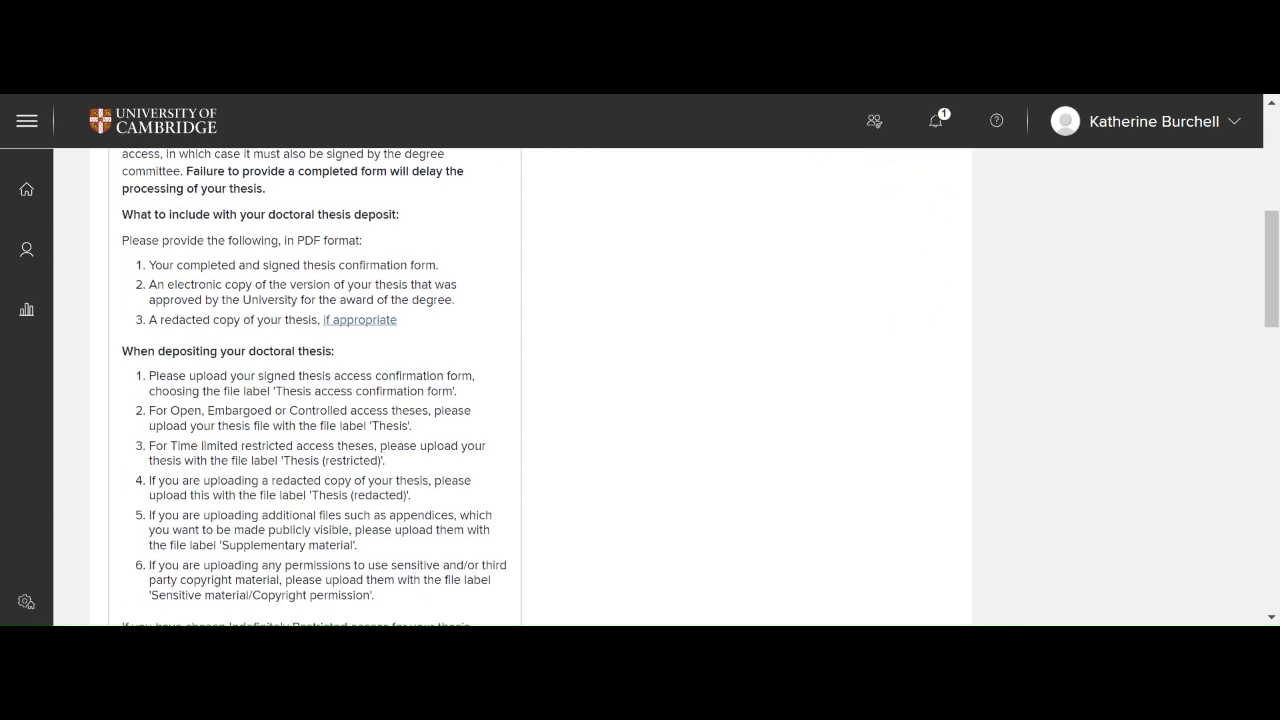
scroll(533, 416, "down", 1)
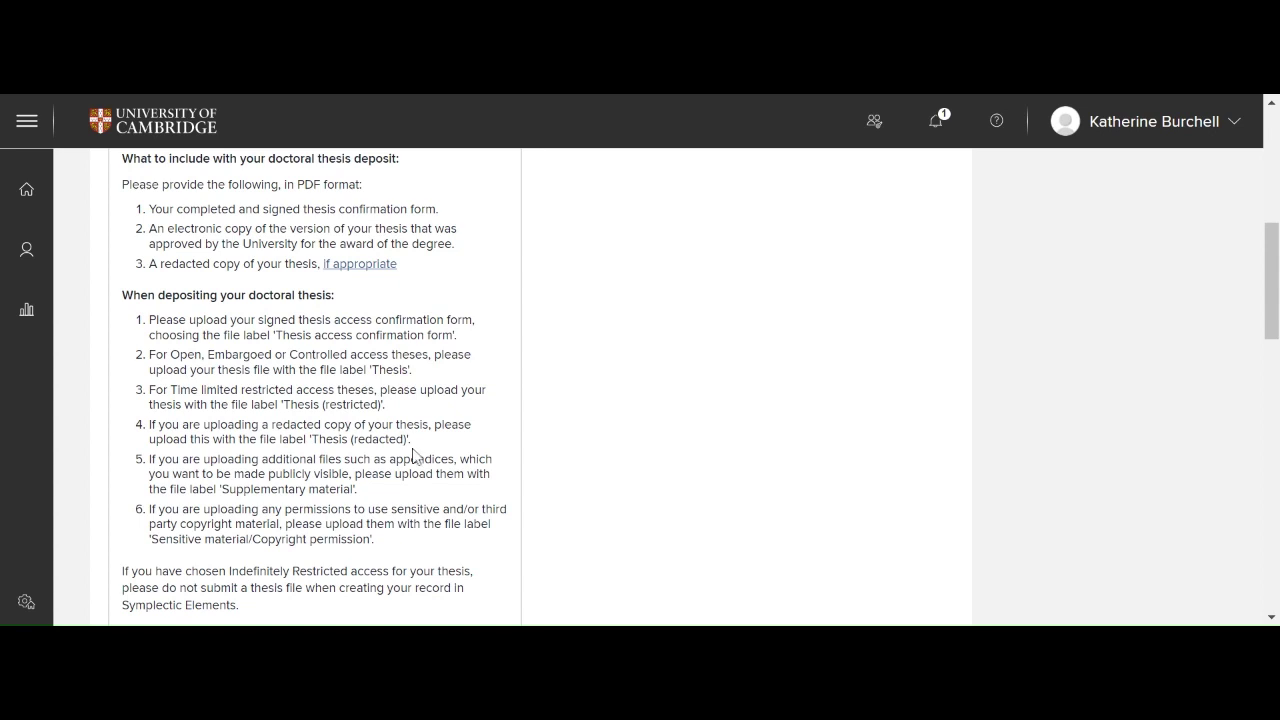
scroll(413, 455, "down", 1)
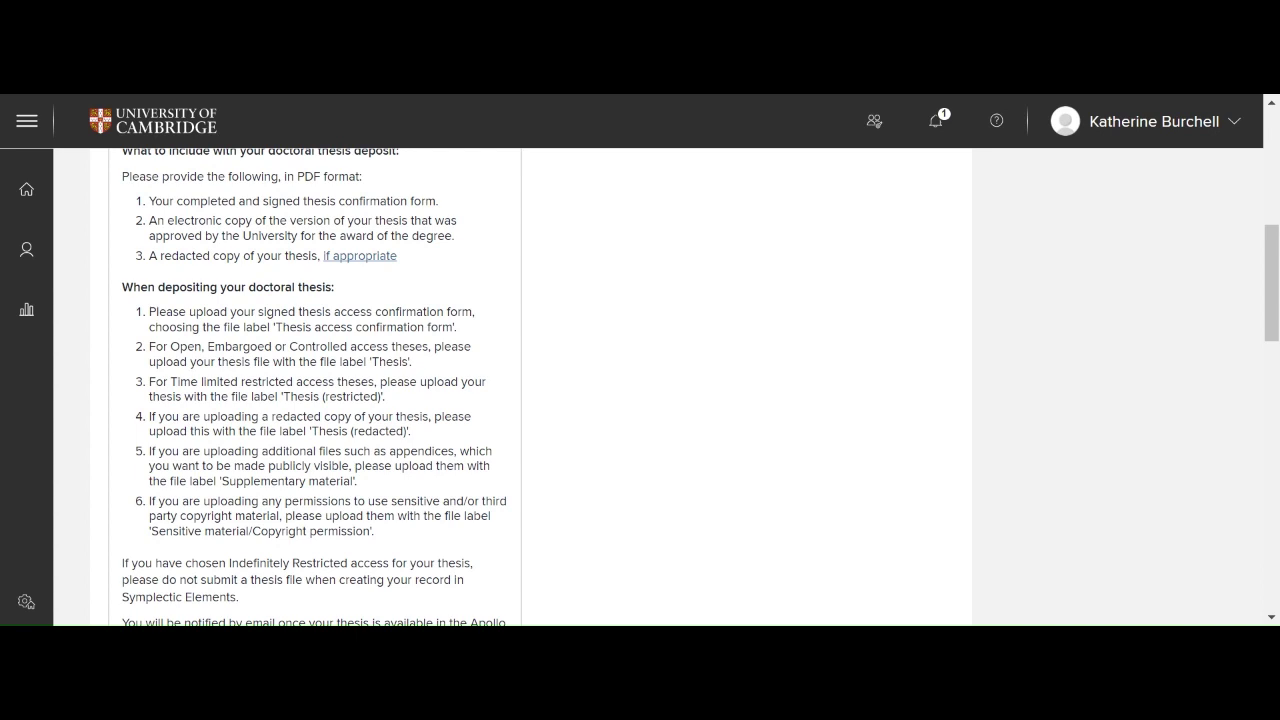
scroll(314, 387, "down", 2)
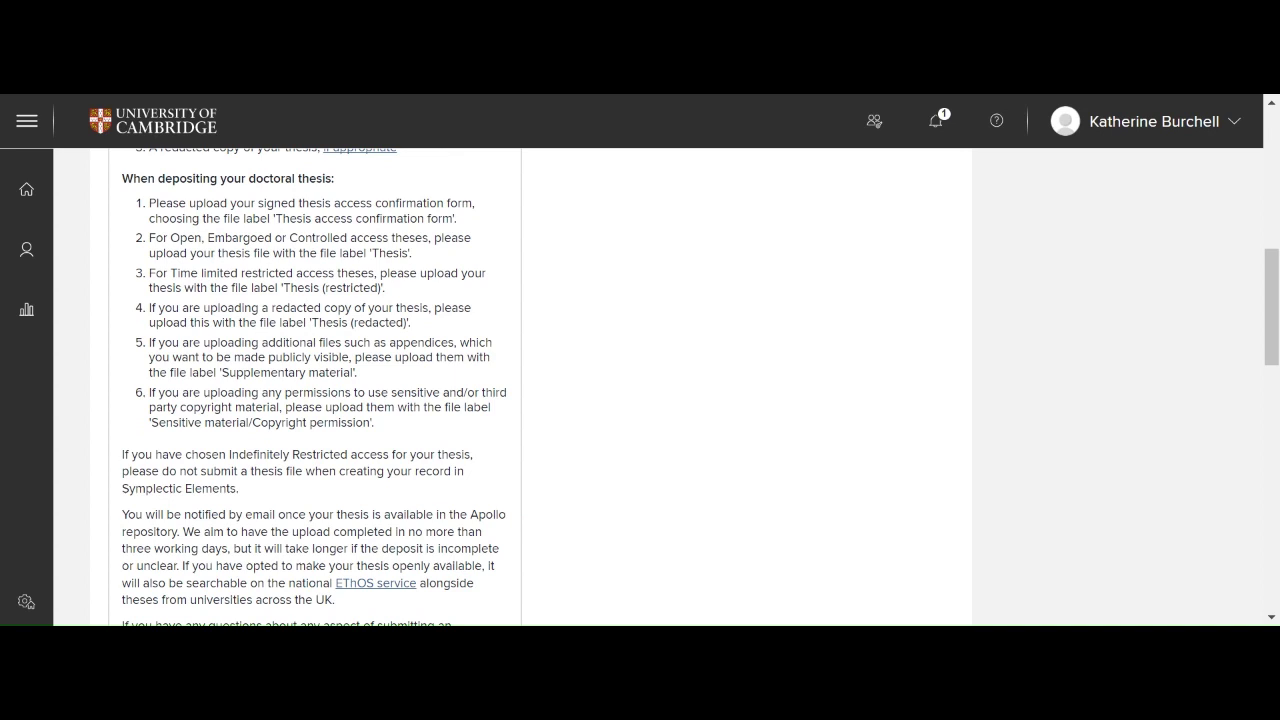
scroll(640, 387, "up", 4)
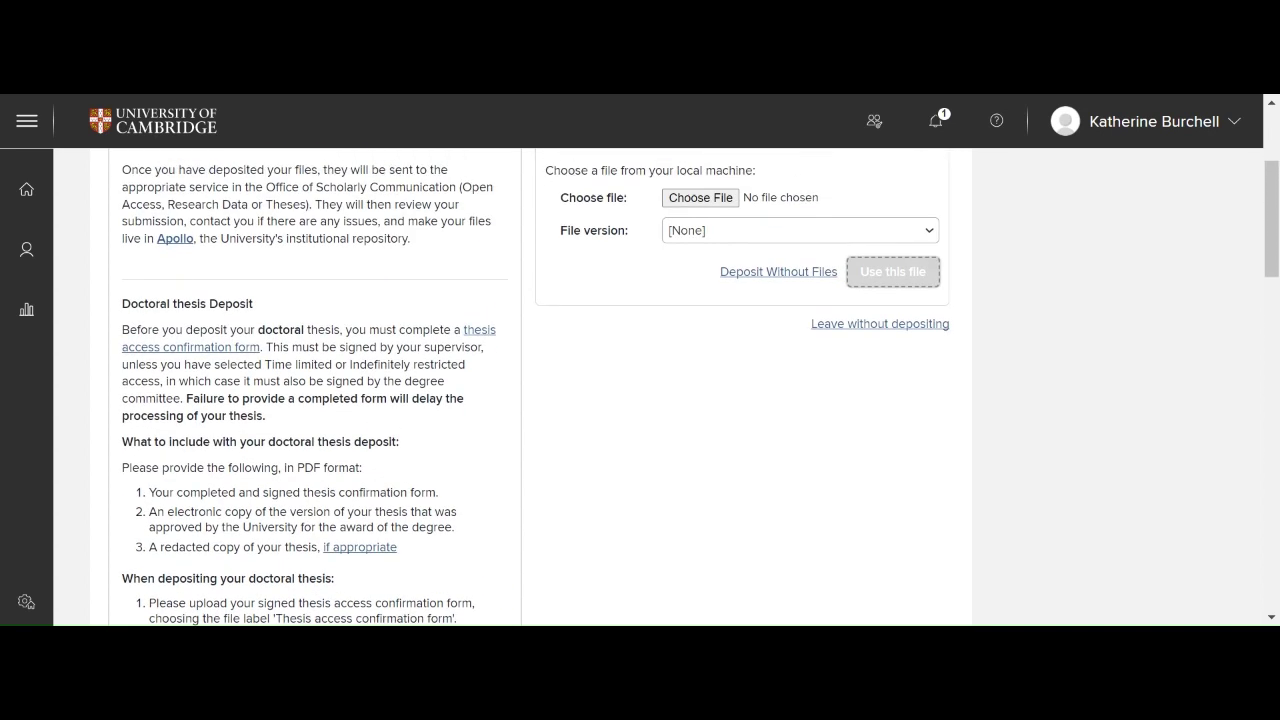
scroll(640, 387, "up", 3)
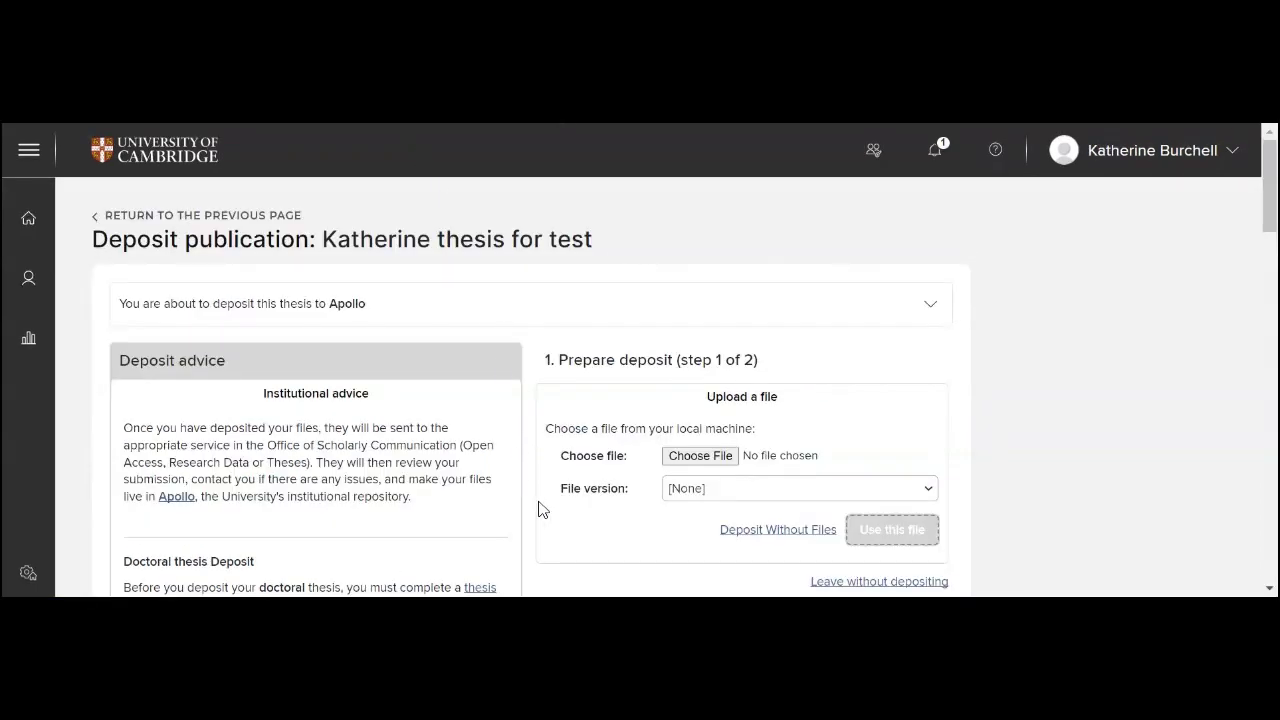
scroll(540, 510, "down", 1)
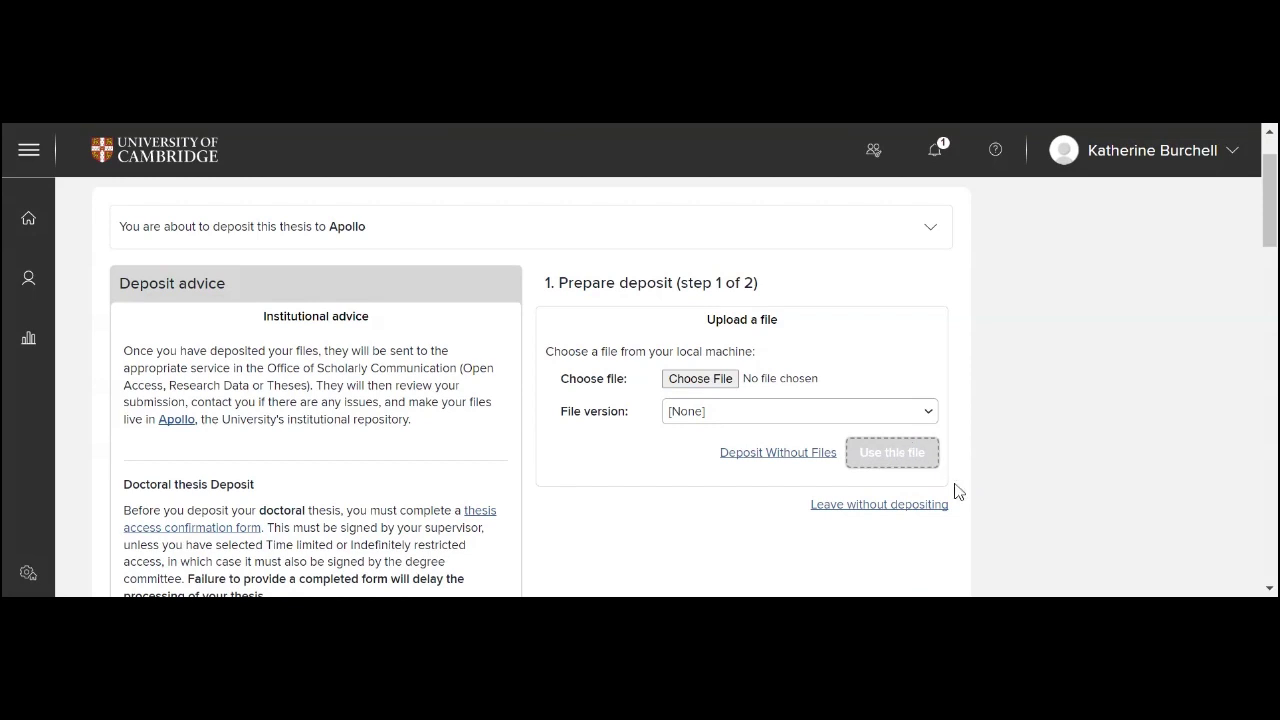
scroll(640, 387, "up", 1)
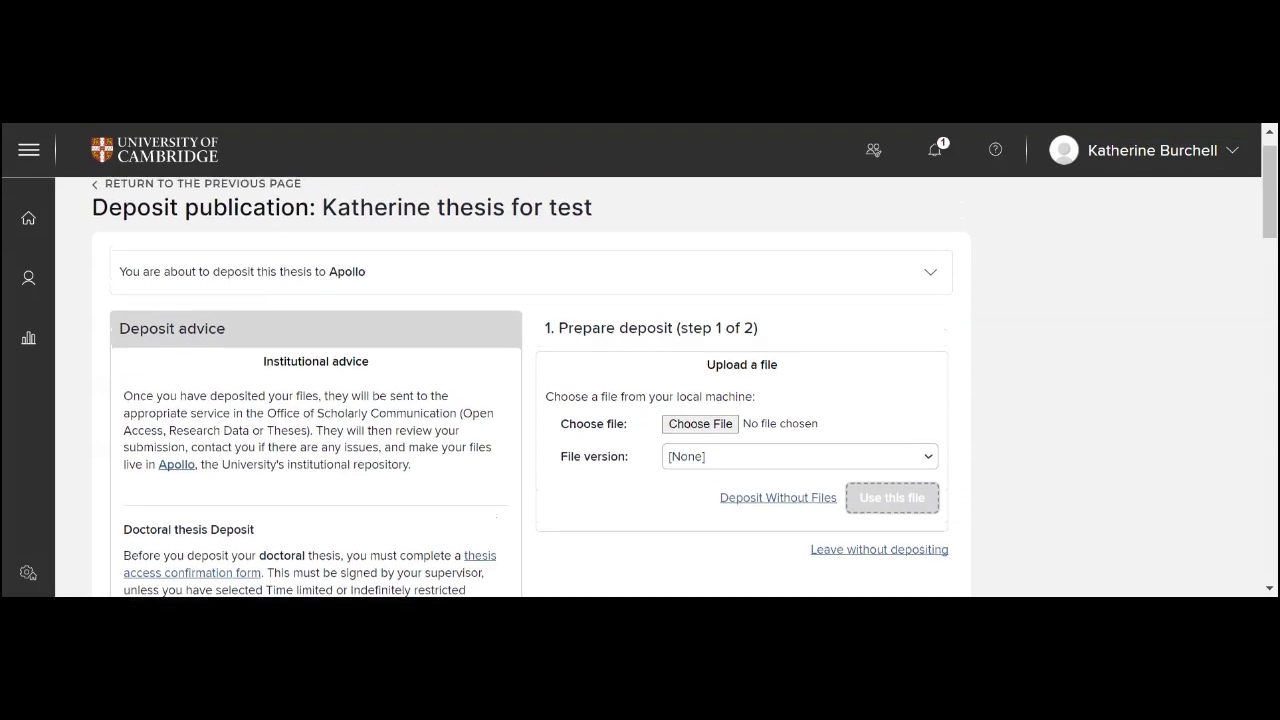